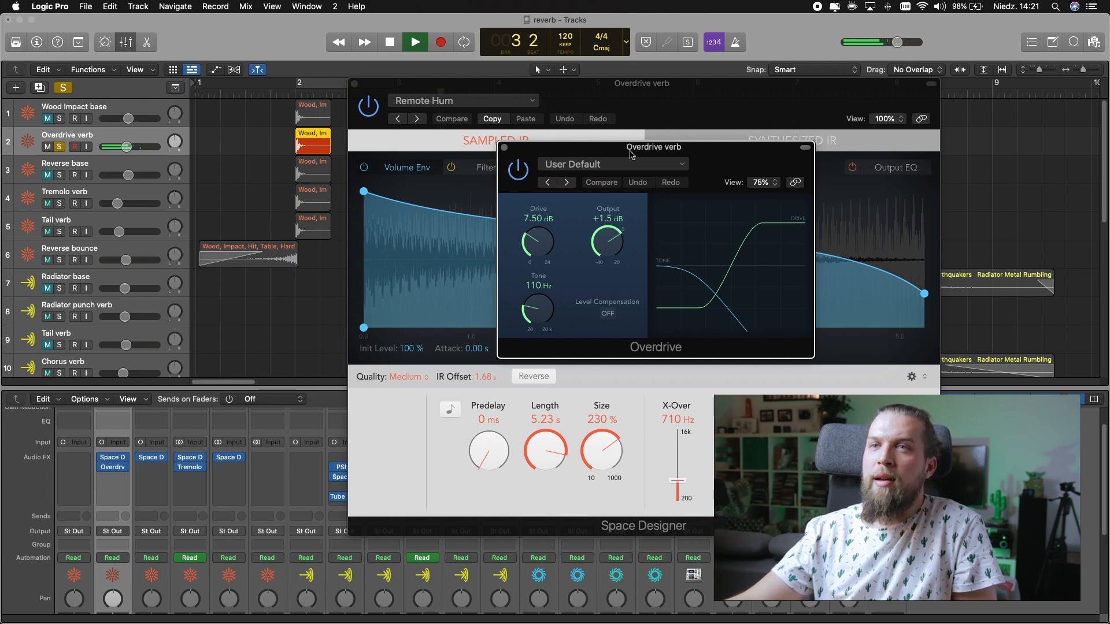
# Close the Space Designer and Overdrive windows of the Overdrive verb track and turn off its solo
pyautogui.click(355, 84)
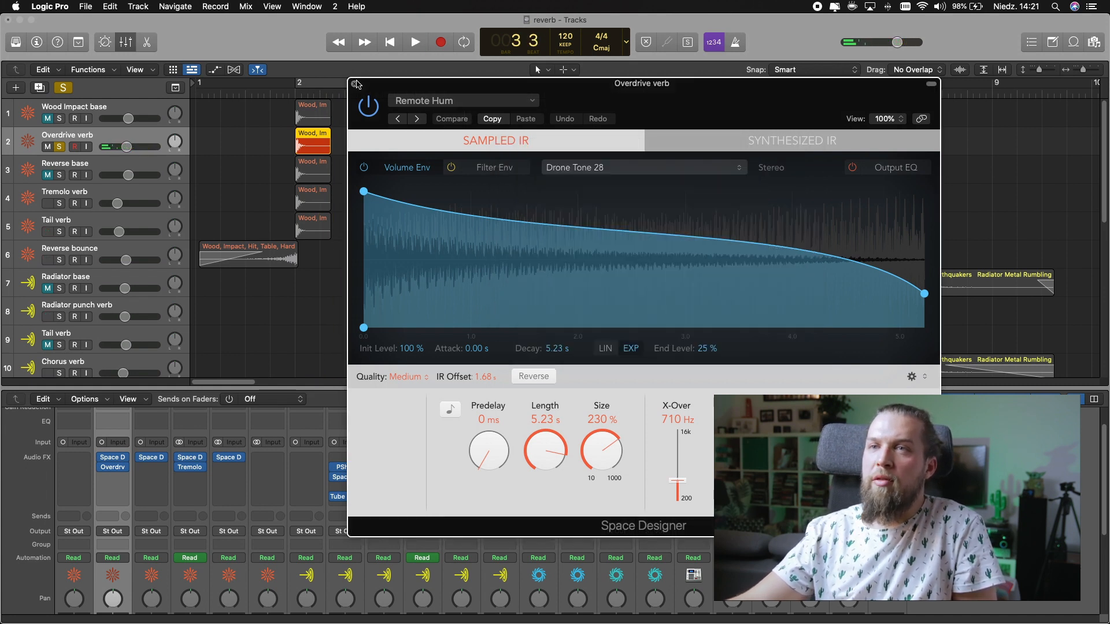
pyautogui.press('s')
pyautogui.click(503, 147)
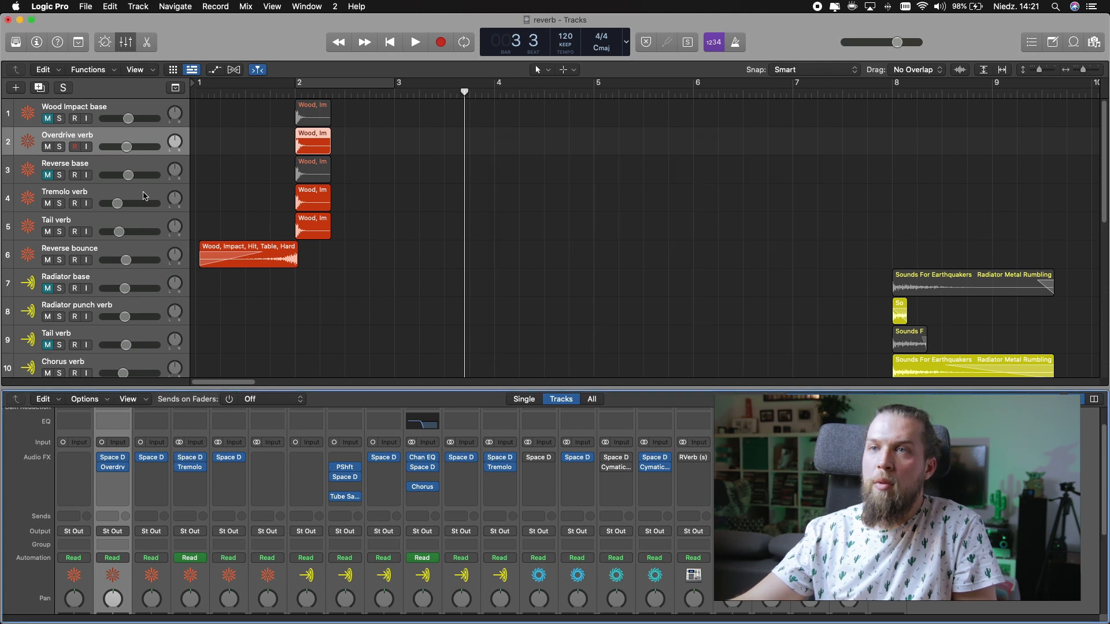
# Solo the Tremolo verb track and audition it with its Space Designer reverb settings open
pyautogui.click(143, 195)
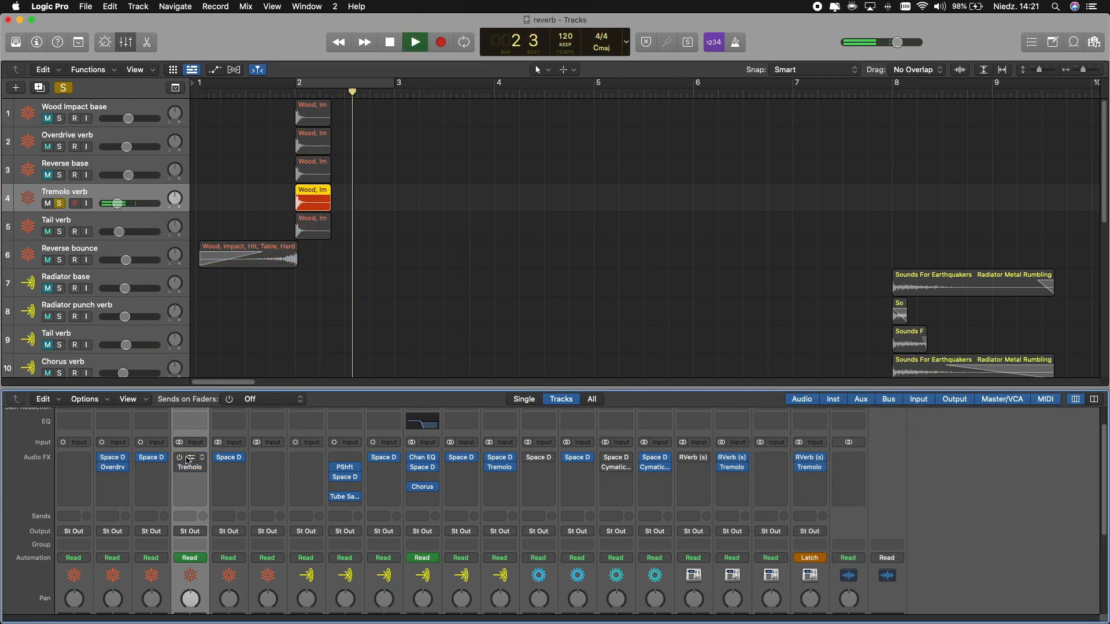
pyautogui.press('space')
pyautogui.click(190, 461)
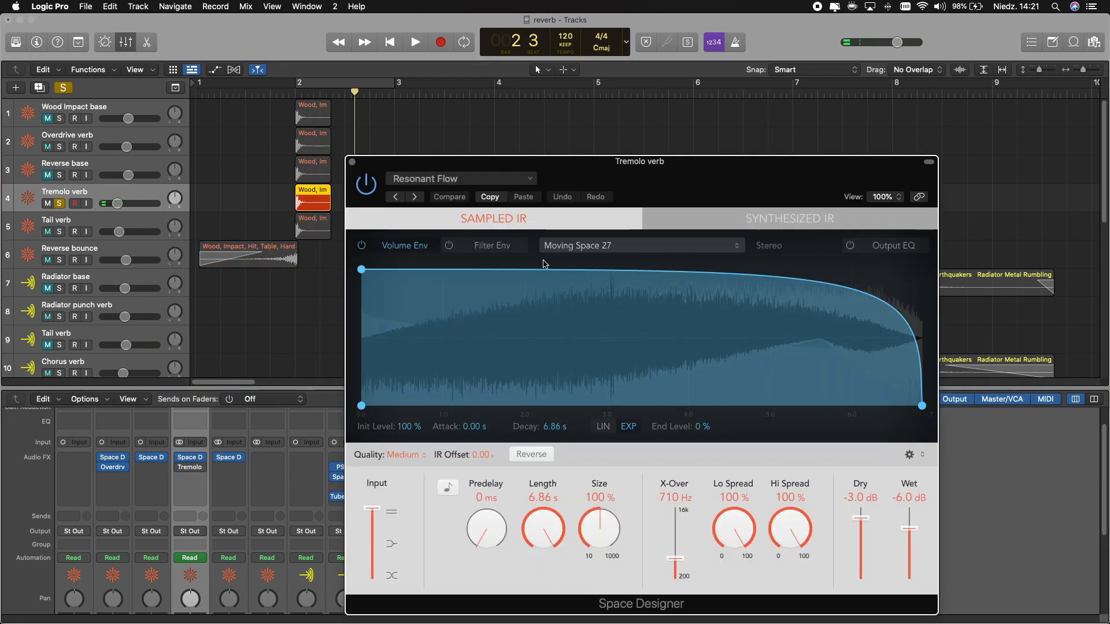
pyautogui.moveTo(645, 196); pyautogui.dragTo(718, 117)
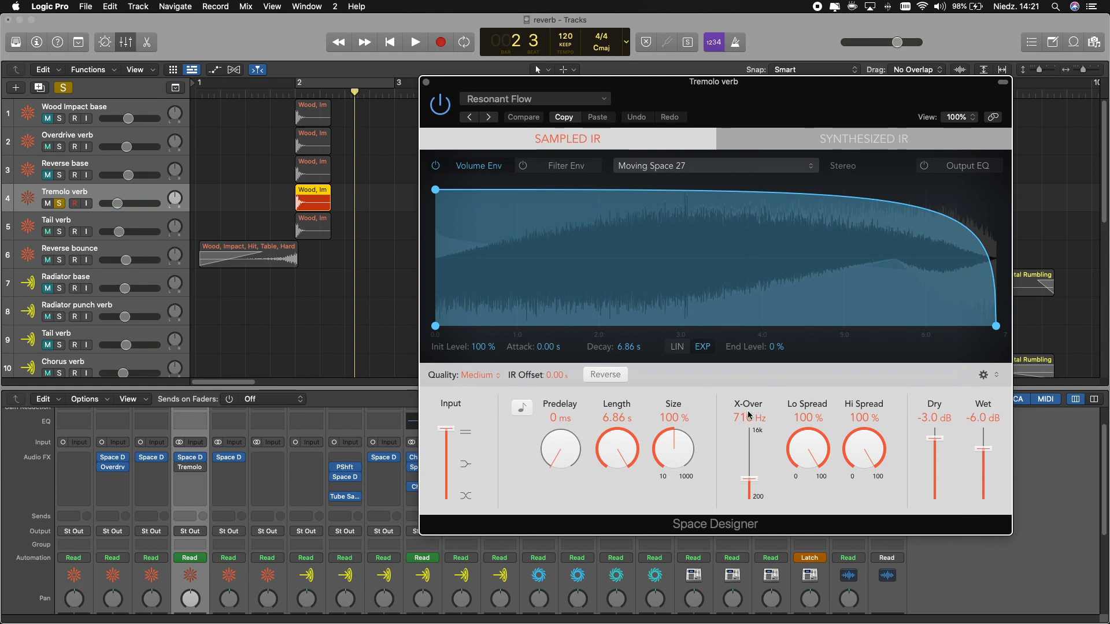
pyautogui.press('space')
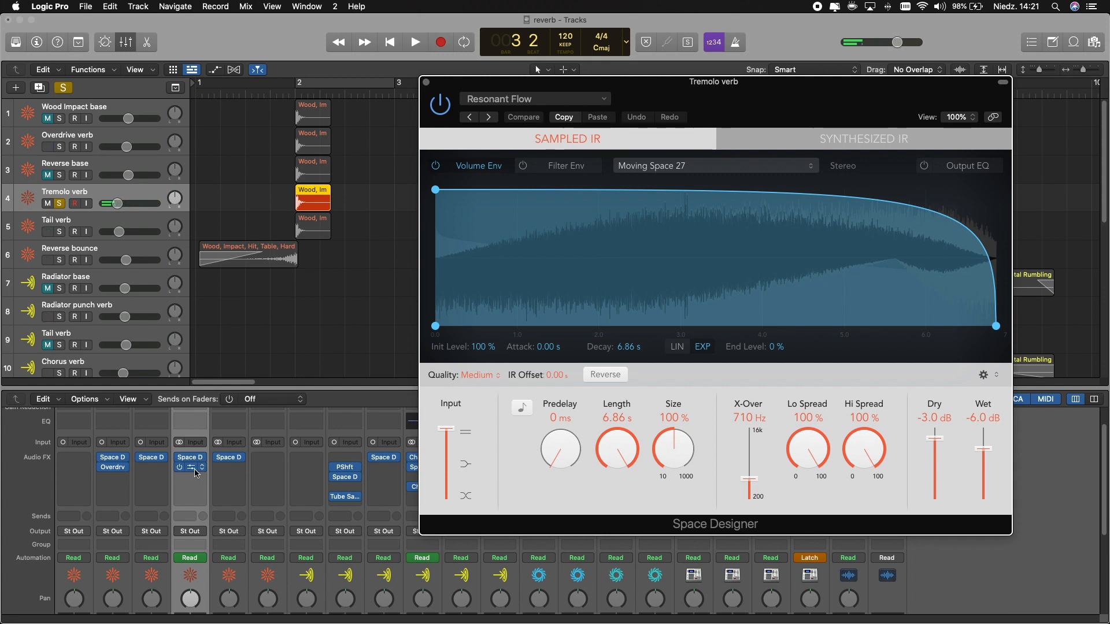
# Enable the Tremolo effect on the Tremolo verb track and play the track with the effect's settings open
pyautogui.click(196, 474)
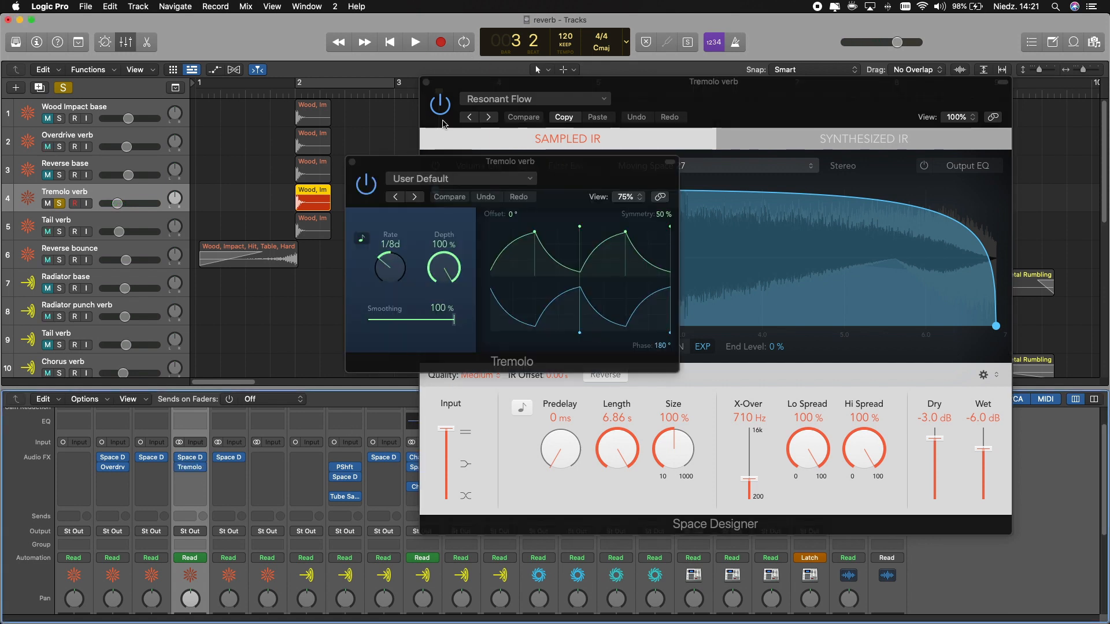
pyautogui.press('space')
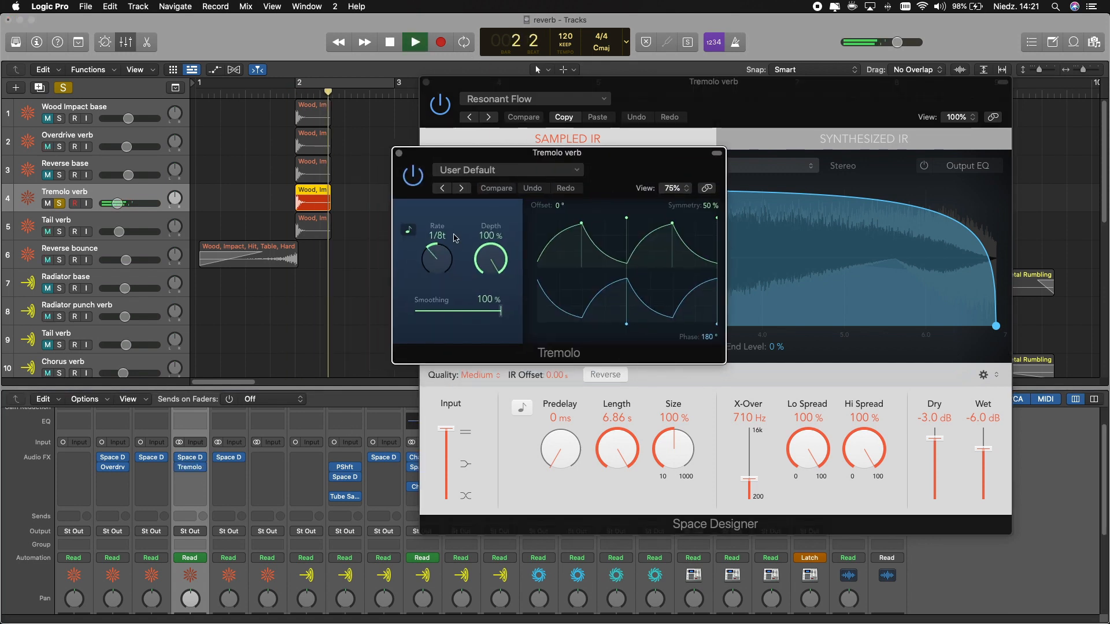
pyautogui.moveTo(433, 242); pyautogui.dragTo(433, 215)
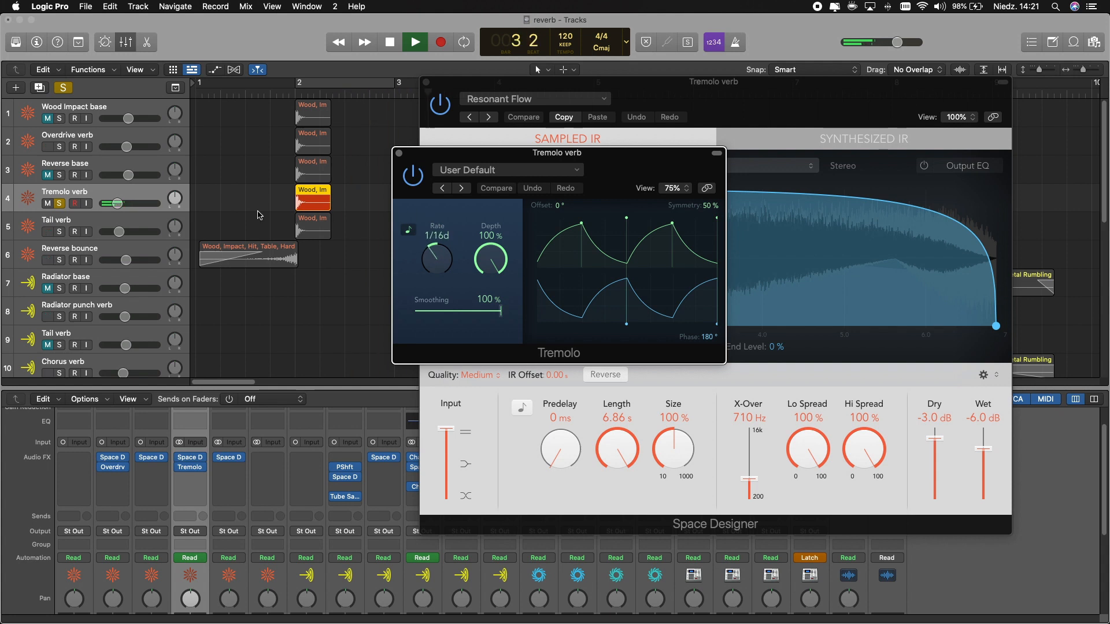
# Show track automation and examine the Tremolo rate curve on the Tremolo verb track during playback
pyautogui.press('a')
pyautogui.moveTo(427, 154); pyautogui.dragTo(521, 154)
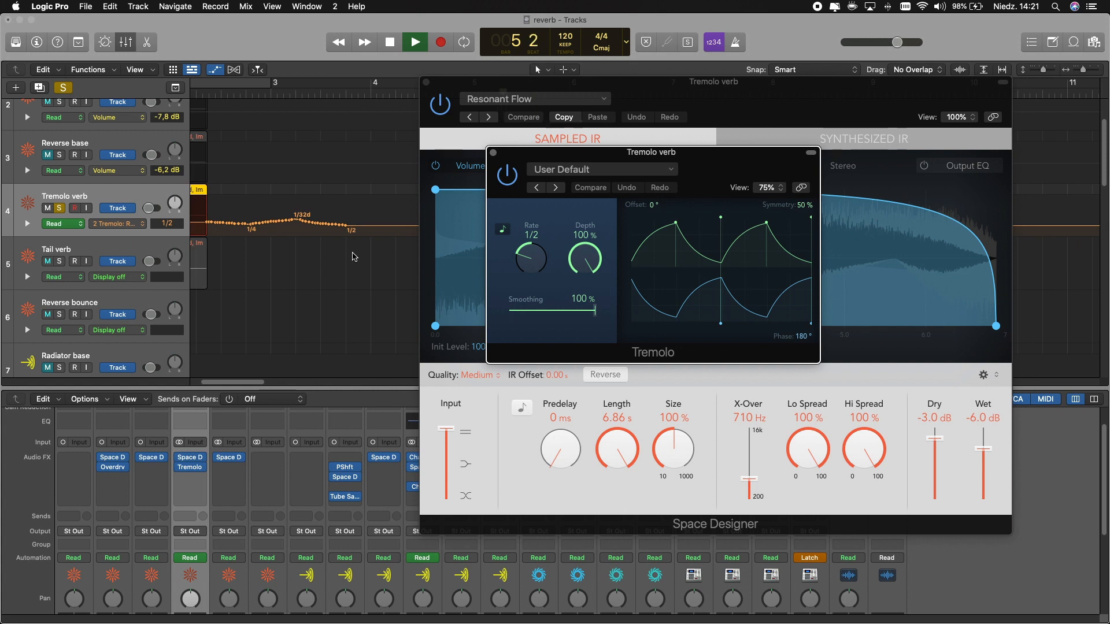
pyautogui.hscroll(3, 374, 255)
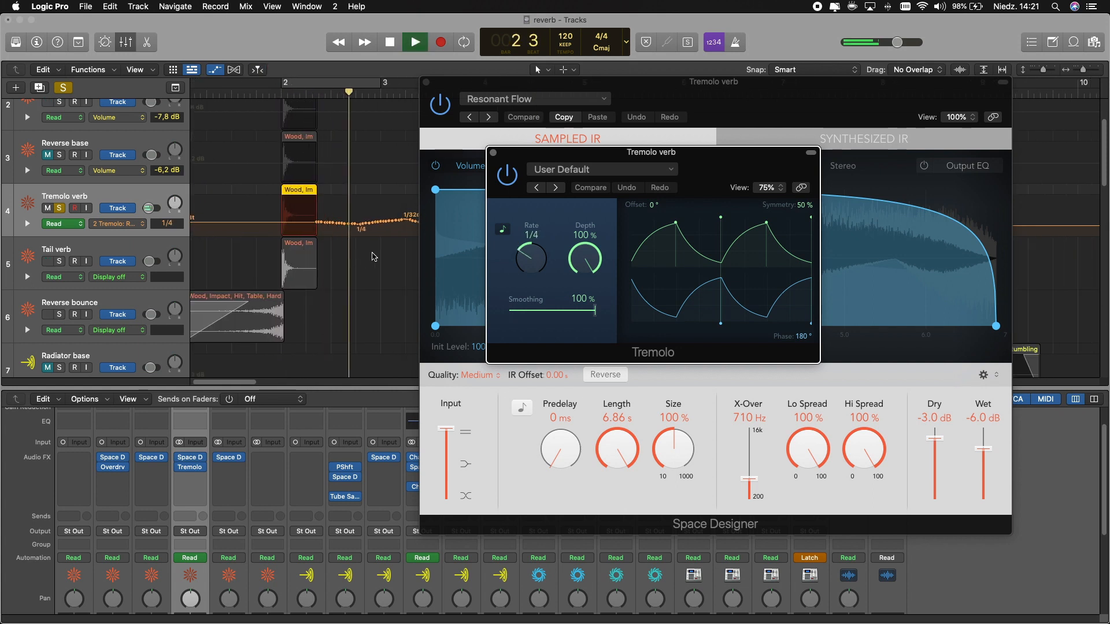
pyautogui.hscroll(8, 374, 257)
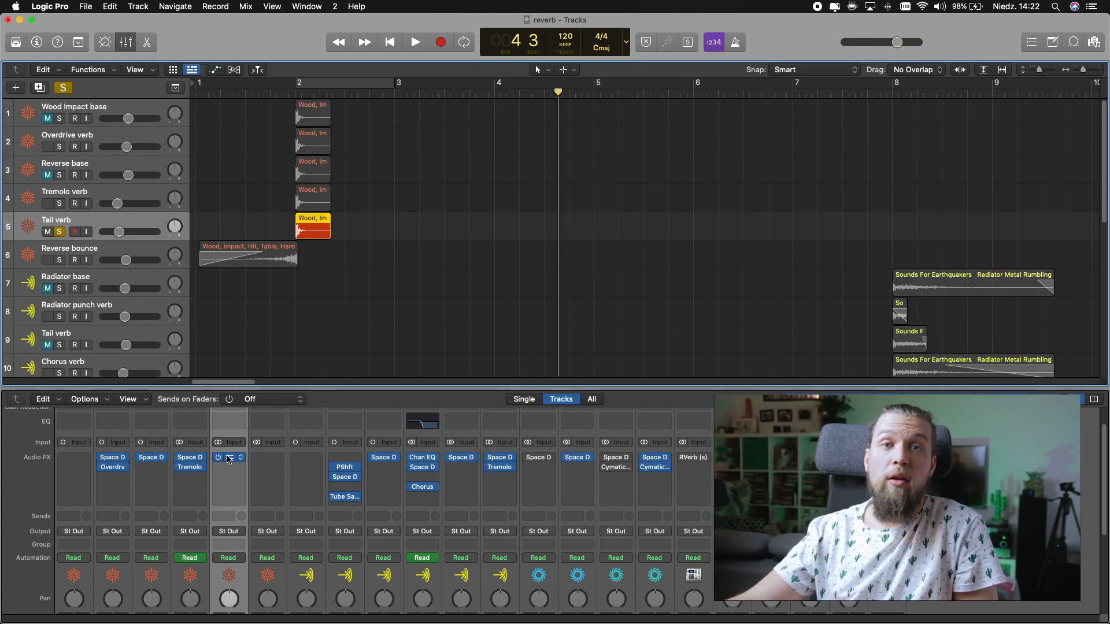
# Audition the soloed wood impact Tail verb track with its Space Designer settings open, and close the plug-in window
pyautogui.click(229, 459)
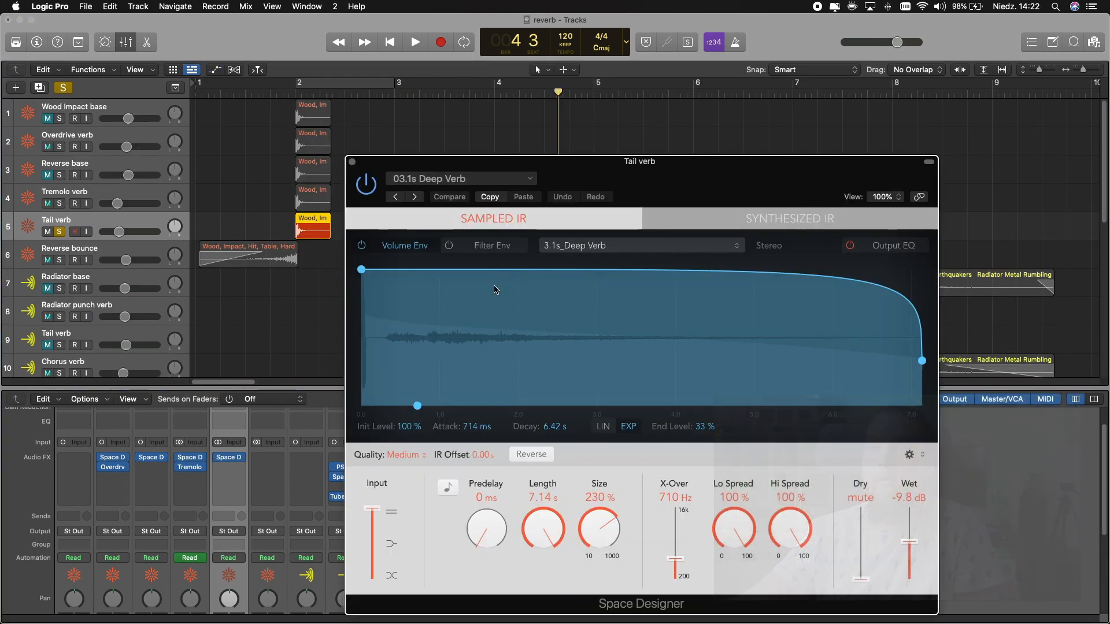
pyautogui.press('space')
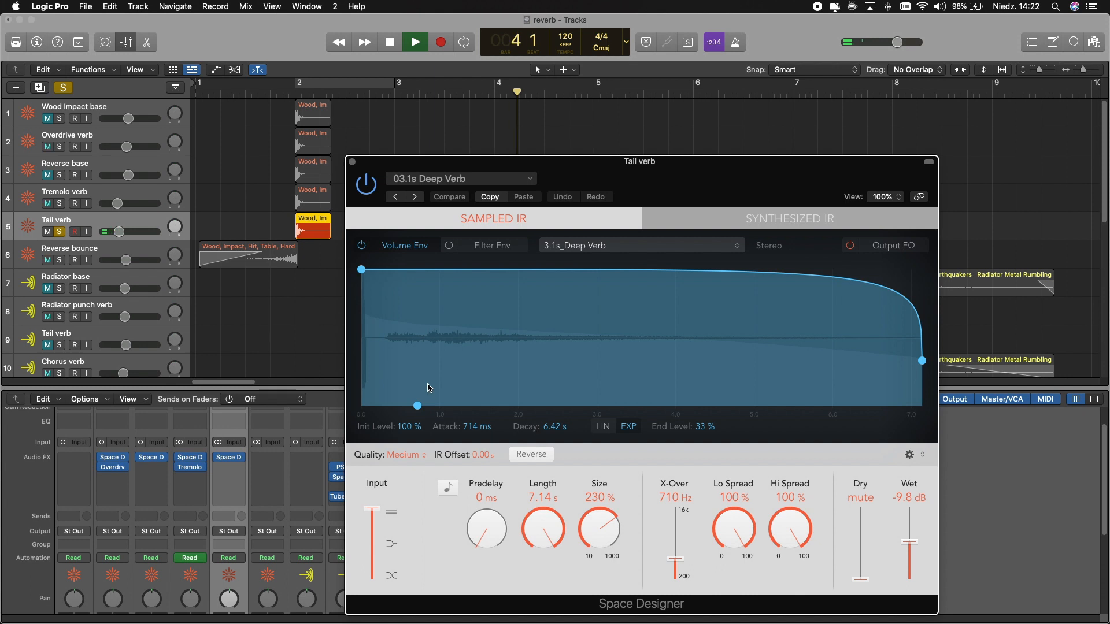
pyautogui.click(352, 161)
# Solo the Reverse base track and play its wood impact with Space Designer bypassed, and re-enable the reverb
pyautogui.click(133, 244)
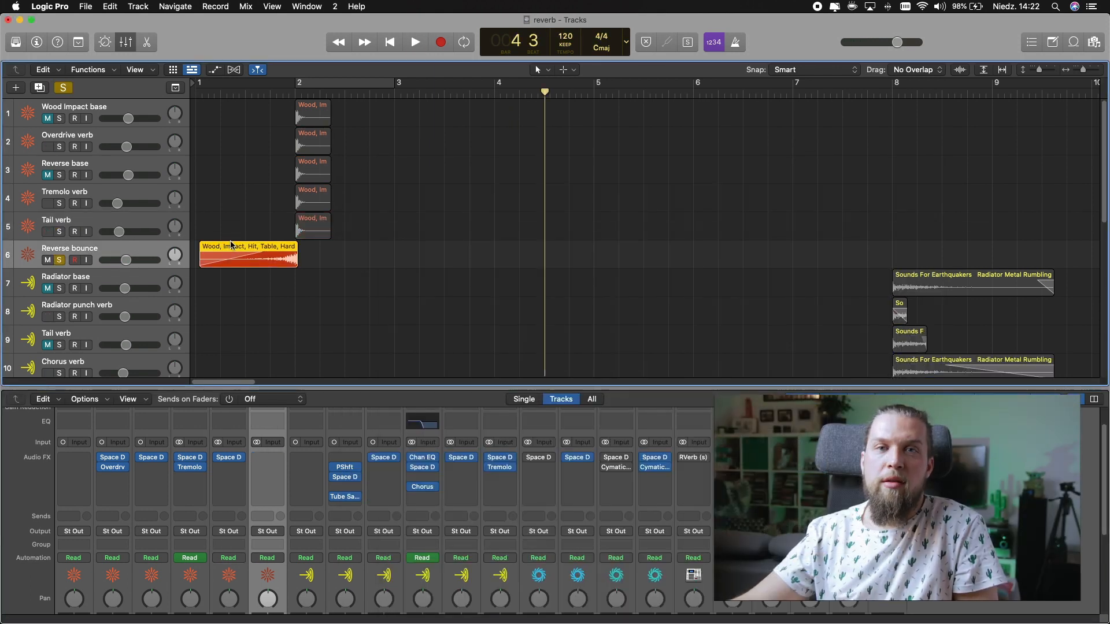
pyautogui.click(96, 168)
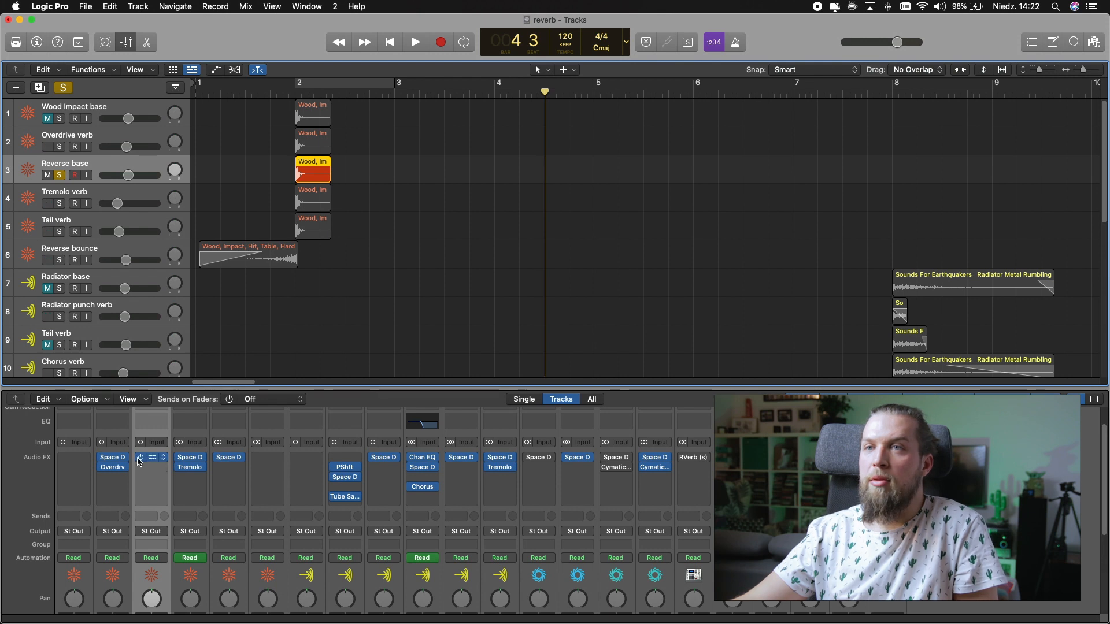
pyautogui.hotkey('shift', 'space')
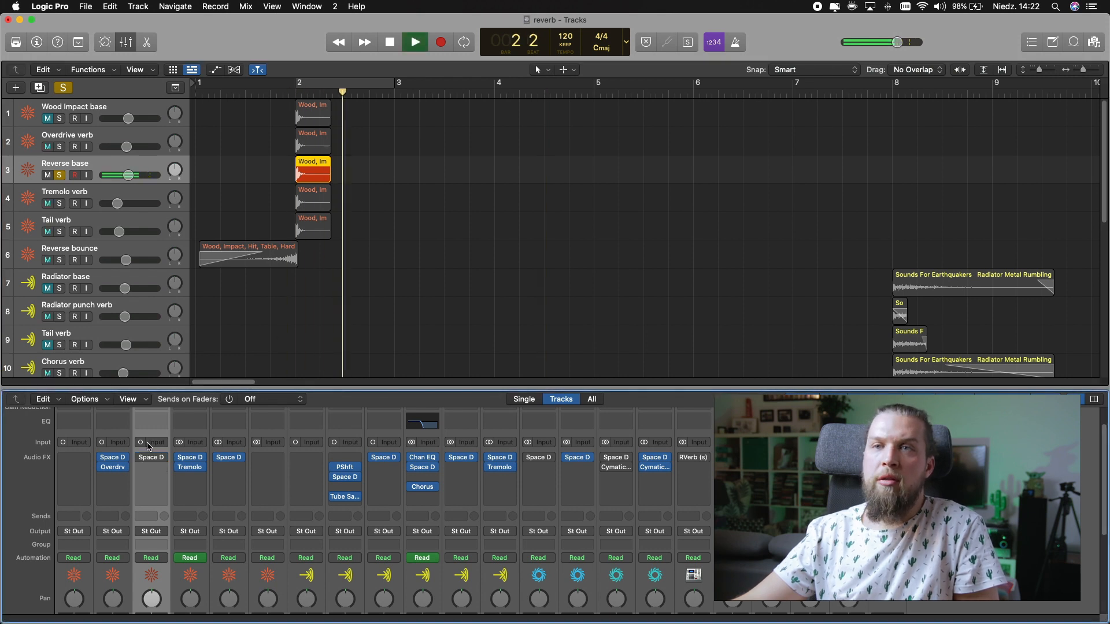
pyautogui.click(151, 457)
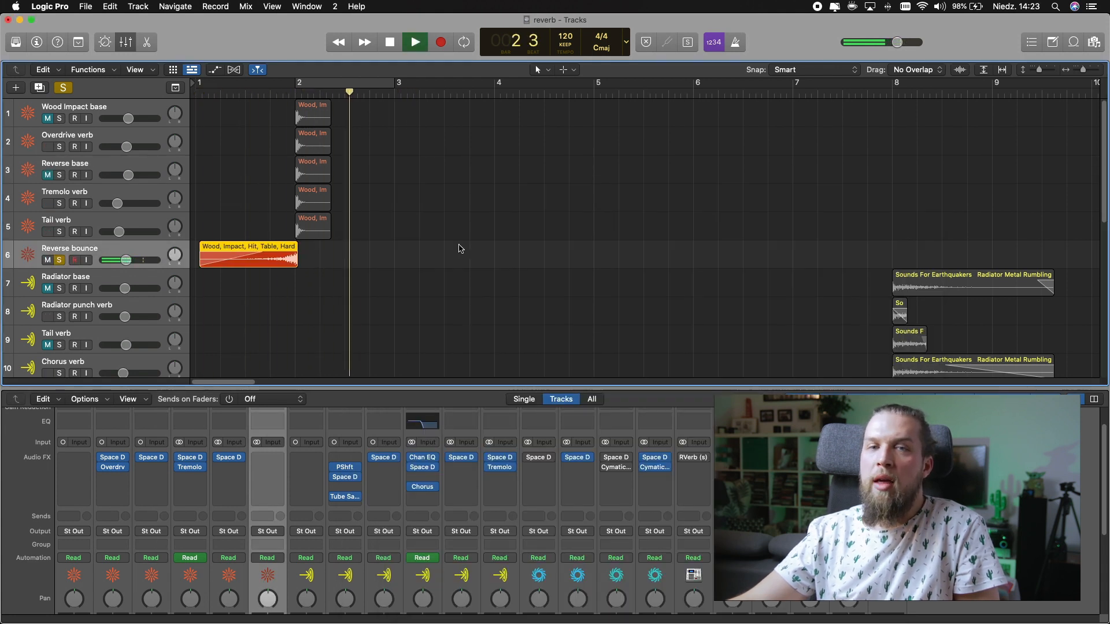
# Turn off the Reverse bounce solo and play all wood impact layers together from the project start
pyautogui.press('s')
pyautogui.press('Return')
pyautogui.press('space')
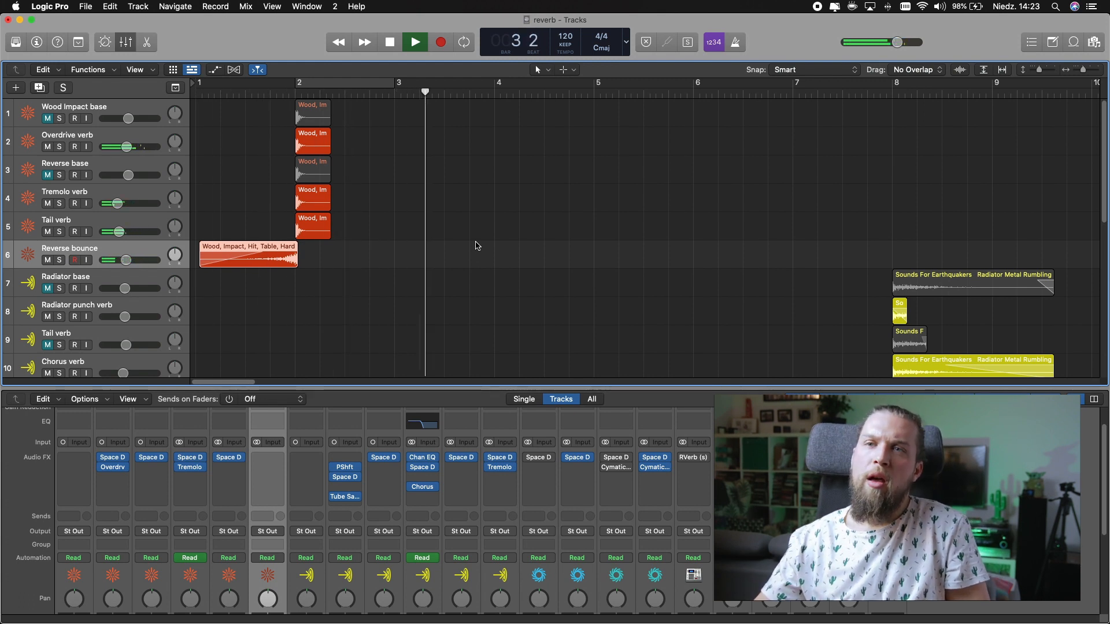
pyautogui.press('space')
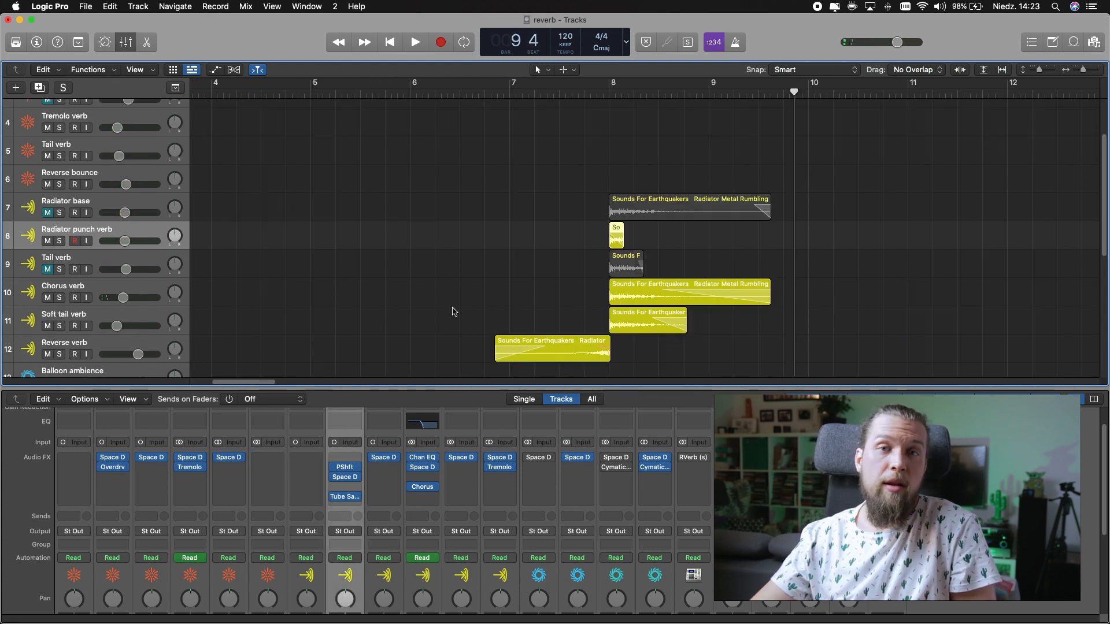
# Bypass the Pitch Shifter, Space Designer and Tube Saturator on the Radiator punch verb track and place the playhead at bar 8
pyautogui.click(335, 466)
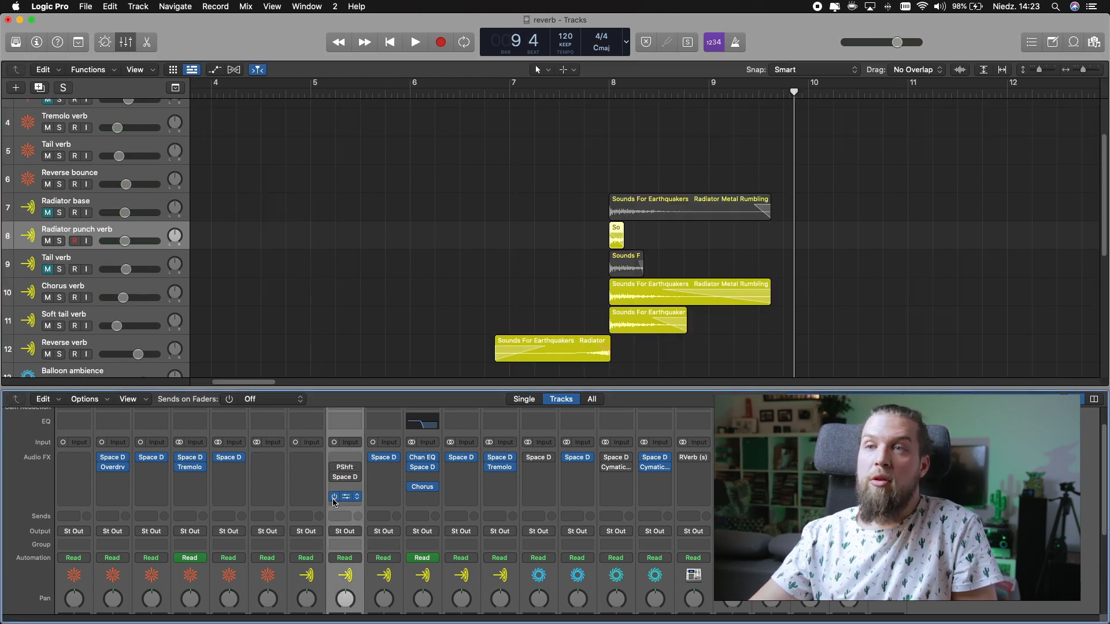
pyautogui.hscroll(3, 539, 267)
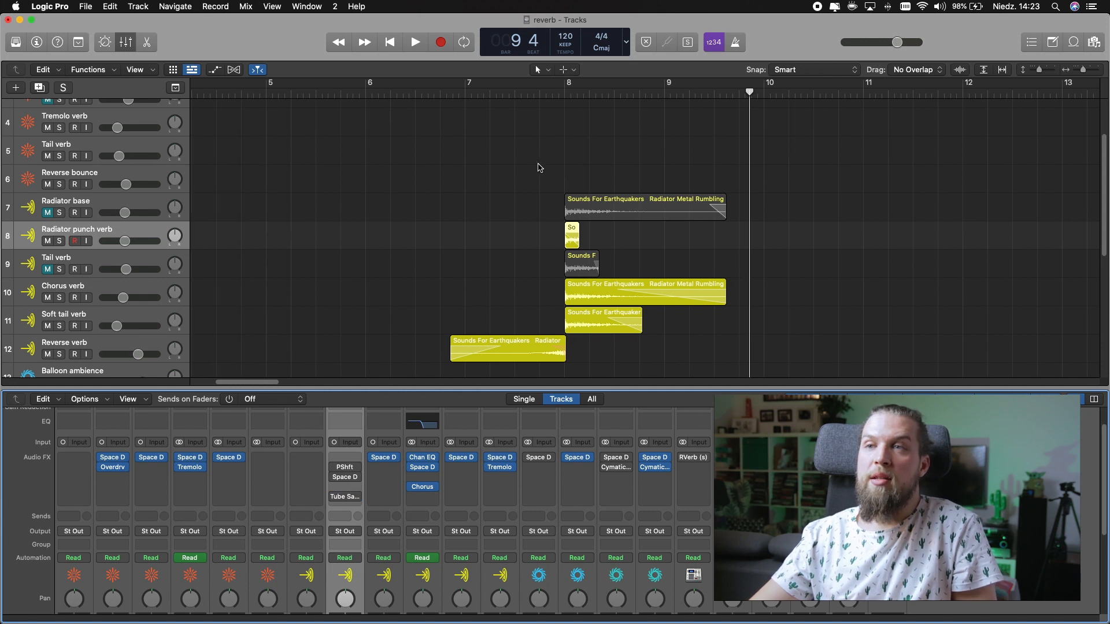
pyautogui.click(562, 90)
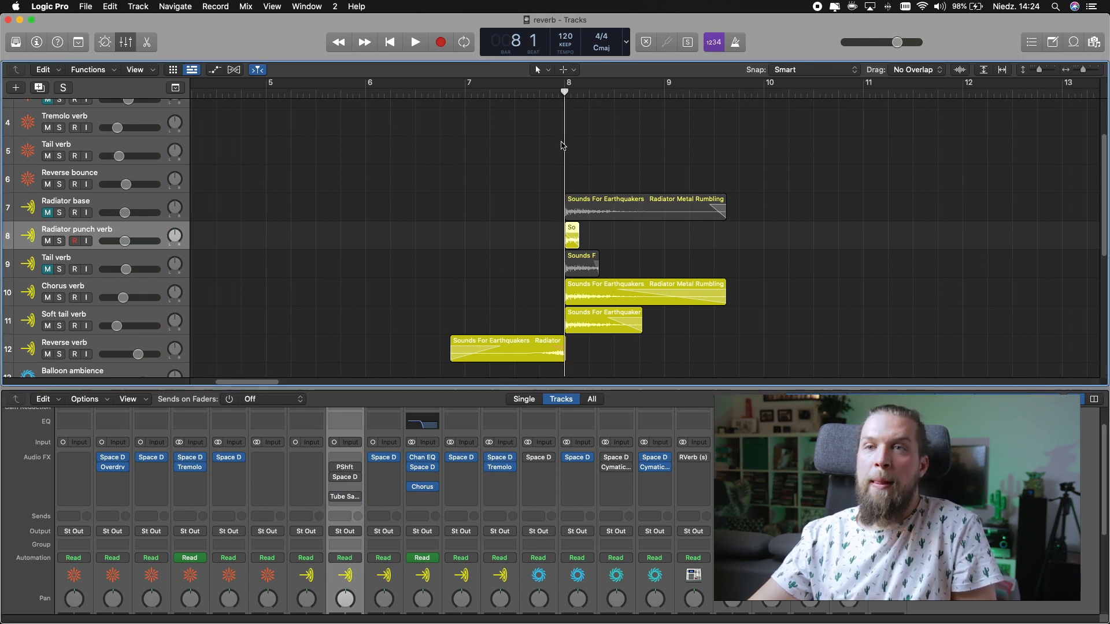
# Solo and play the radiator Reverse verb track, briefly displaying the track automation
pyautogui.press('s')
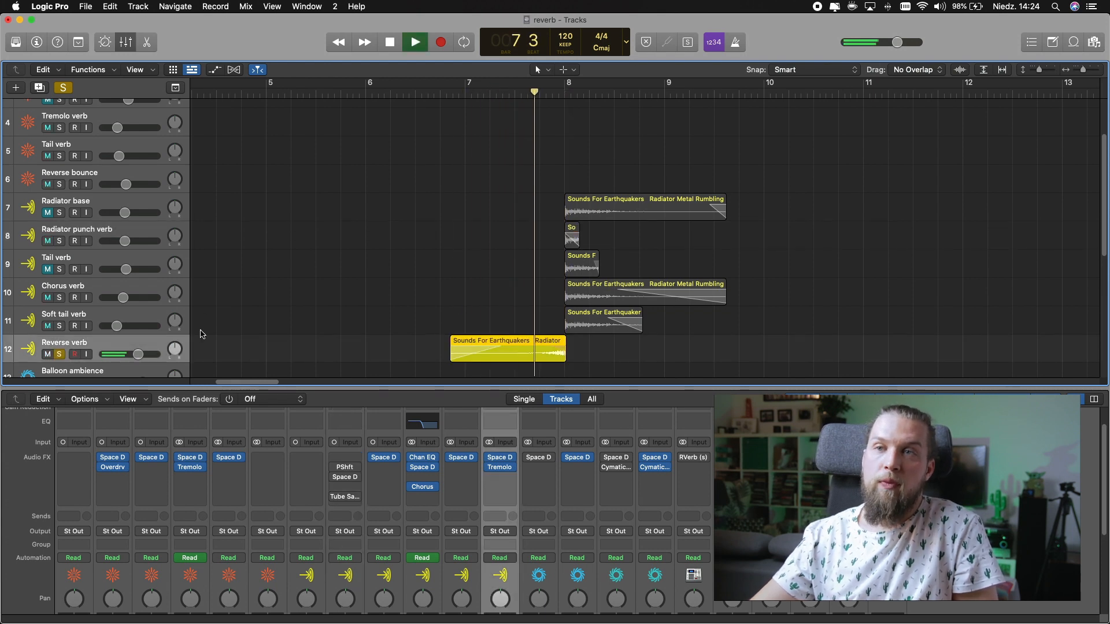
pyautogui.press('space')
pyautogui.press('a')
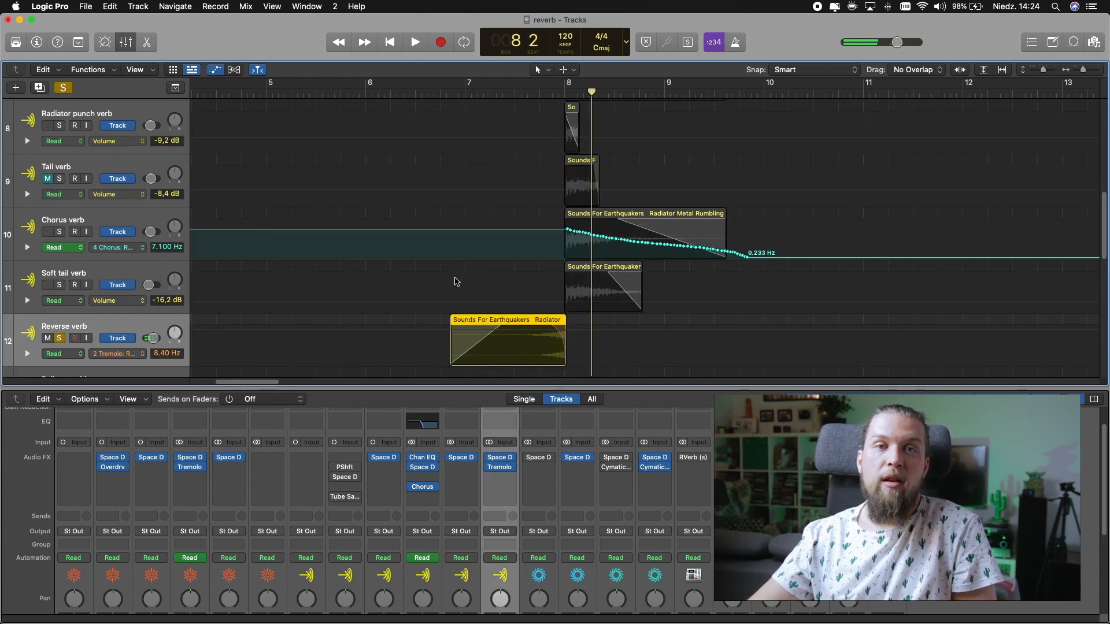
pyautogui.press('a')
# Audition the Reverse verb track with its Space Designer and Tremolo settings open, and close both plug-in windows
pyautogui.click(494, 457)
pyautogui.click(503, 468)
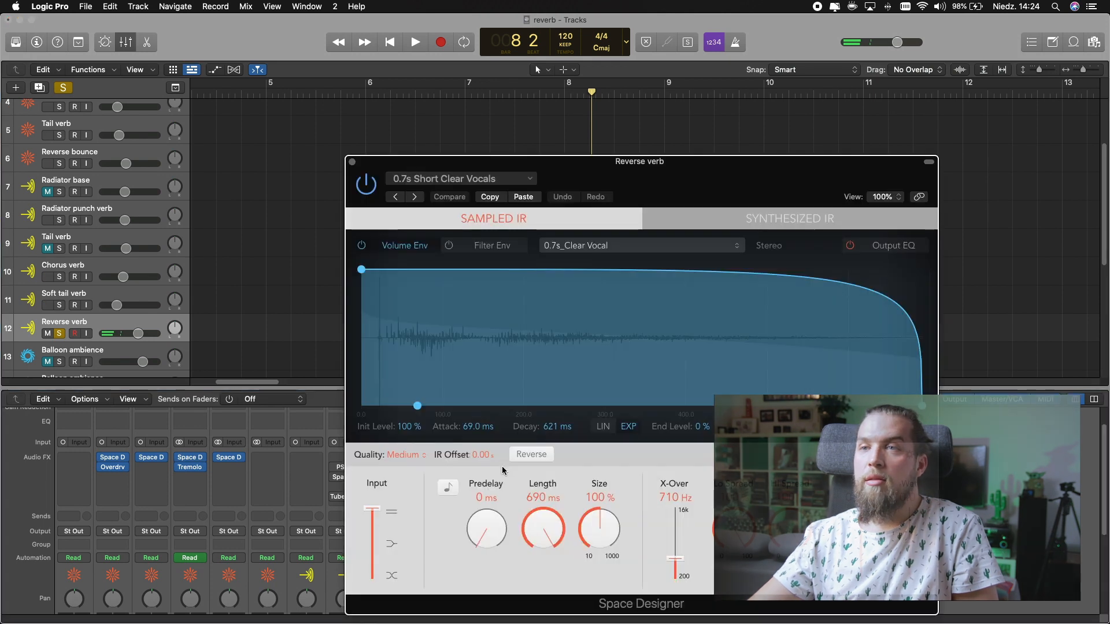
pyautogui.moveTo(586, 182); pyautogui.dragTo(986, 146)
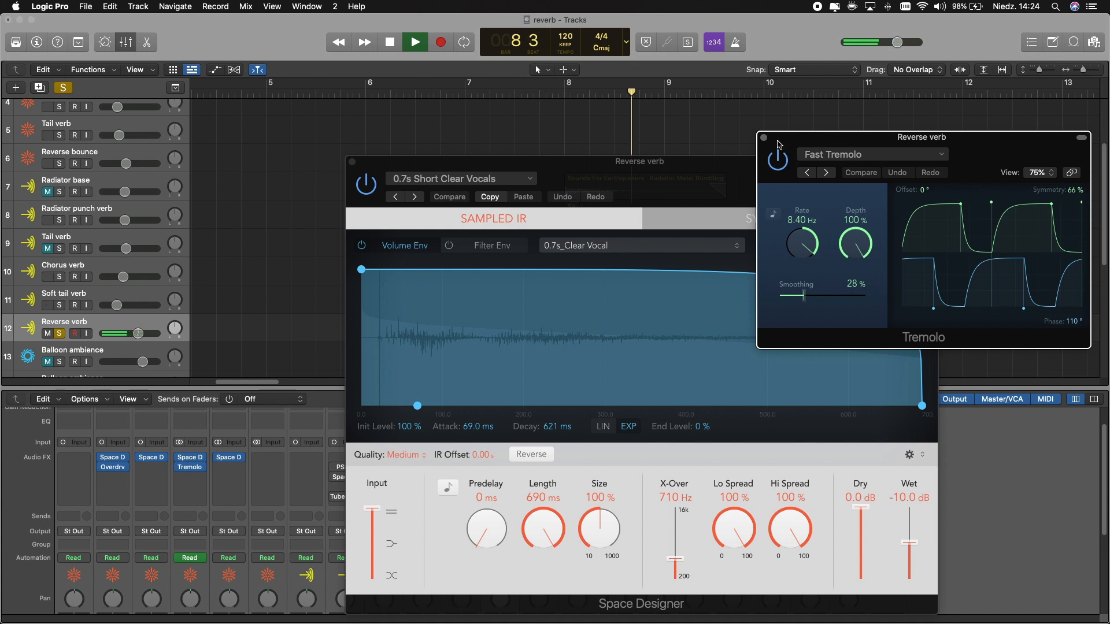
pyautogui.click(764, 137)
pyautogui.press('space')
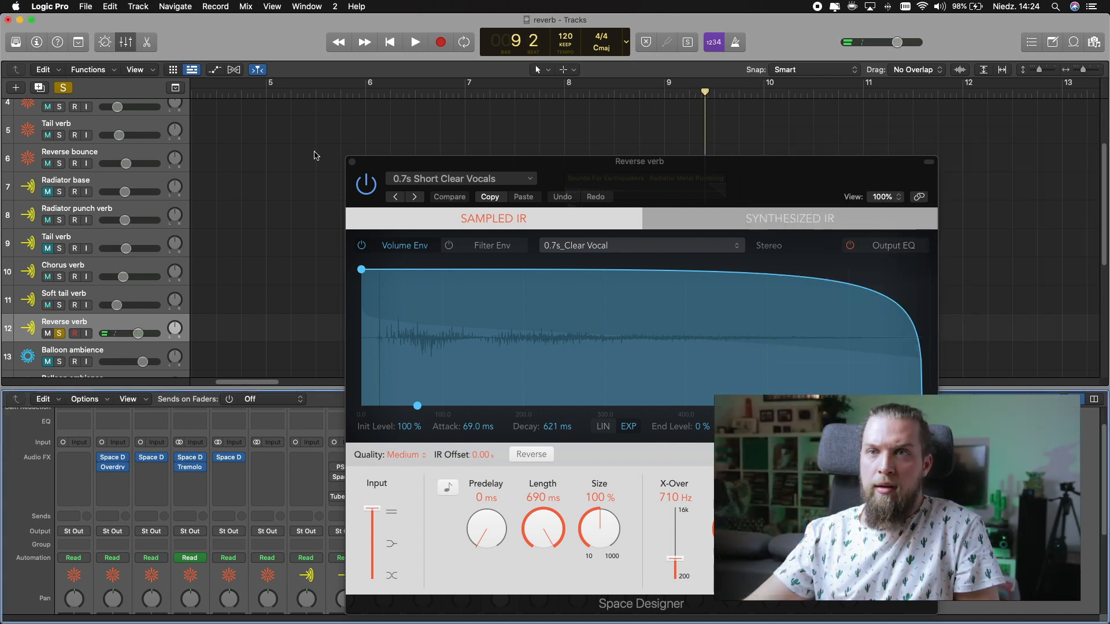
pyautogui.click(351, 163)
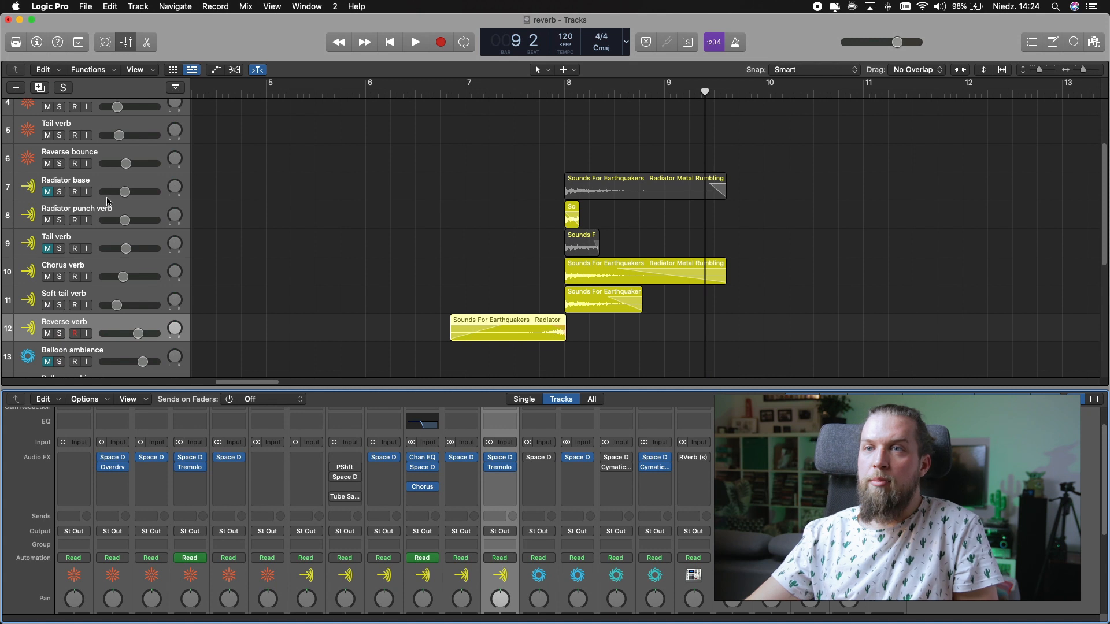
# Solo the Radiator punch verb track and play its region with the effects bypassed
pyautogui.click(111, 206)
pyautogui.press('s')
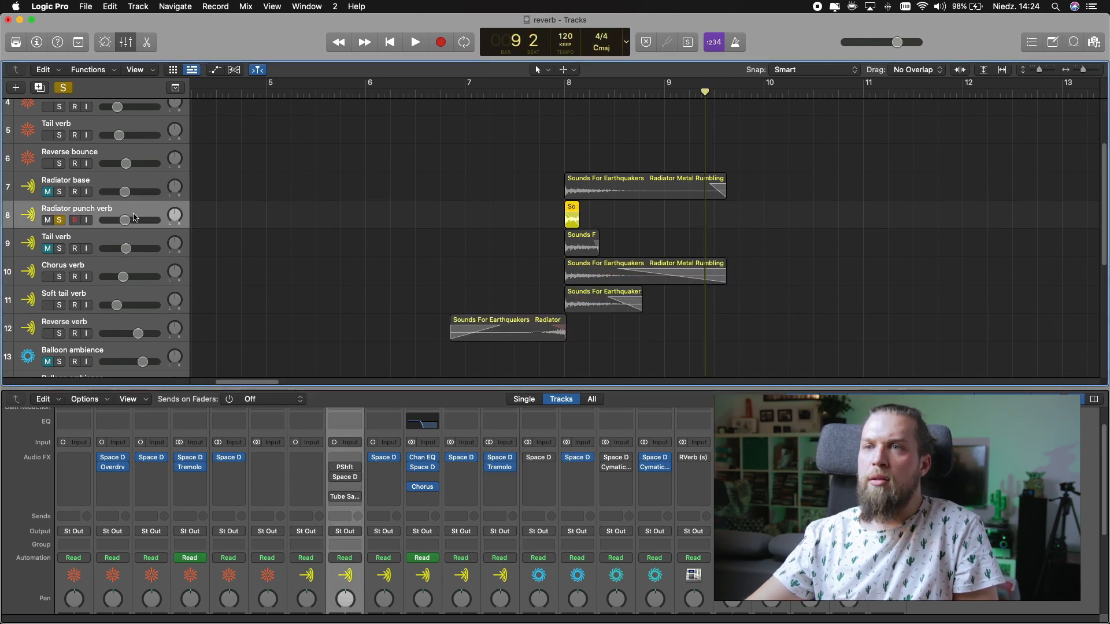
pyautogui.hotkey('shift', 'space')
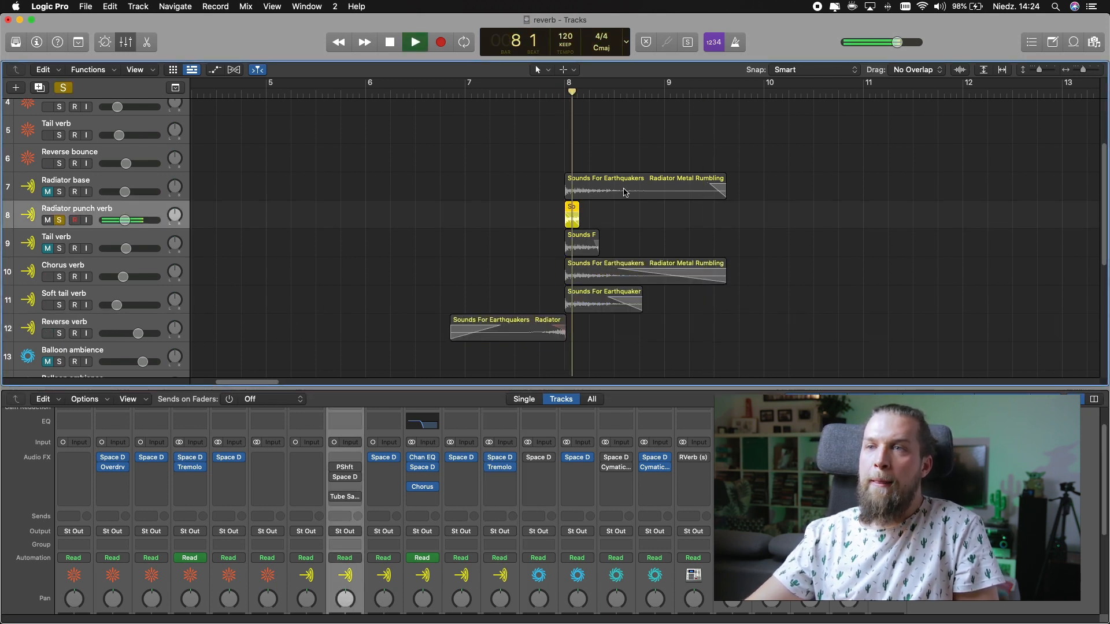
pyautogui.press('space')
# Enable the Radiator punch verb track's Pitch Shifter and Space Designer, and audition the track with the reverb settings open
pyautogui.click(345, 467)
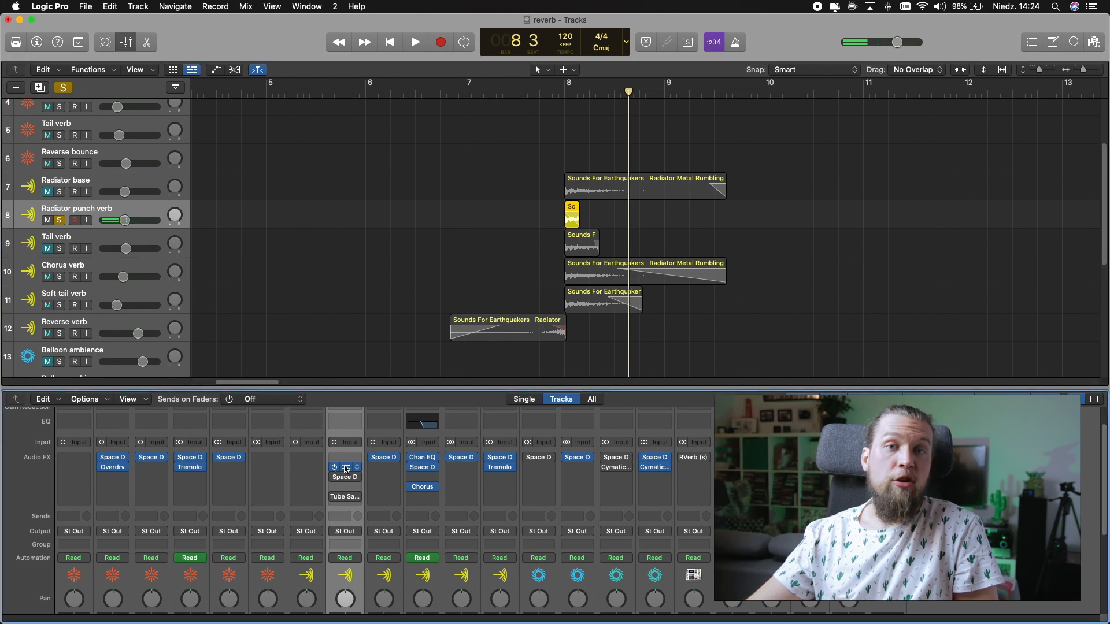
pyautogui.press('space')
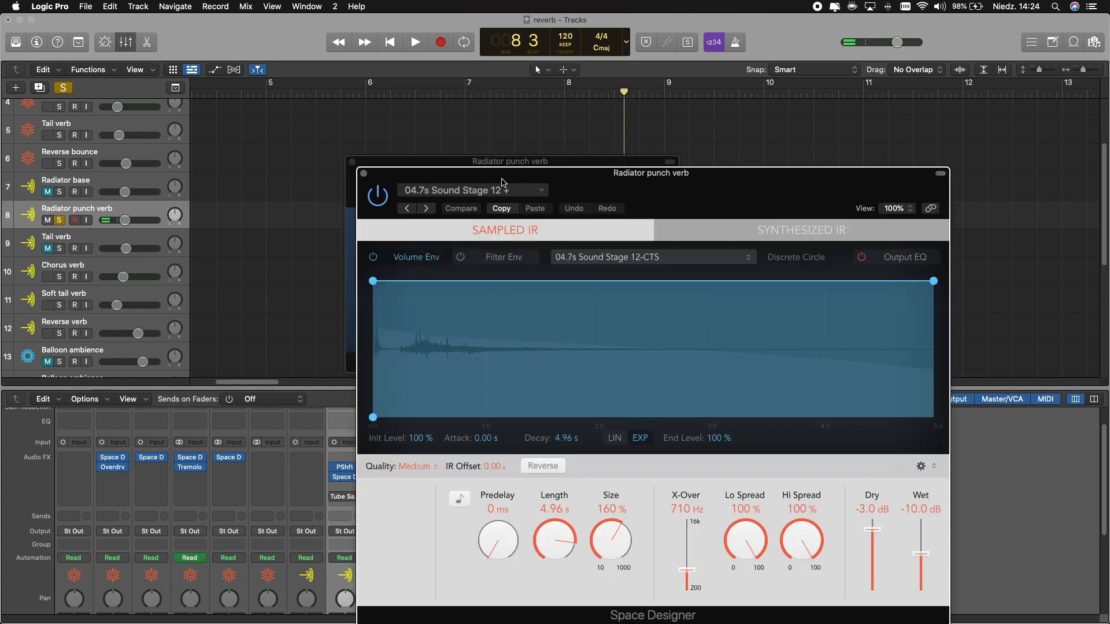
pyautogui.moveTo(524, 182); pyautogui.dragTo(457, 95)
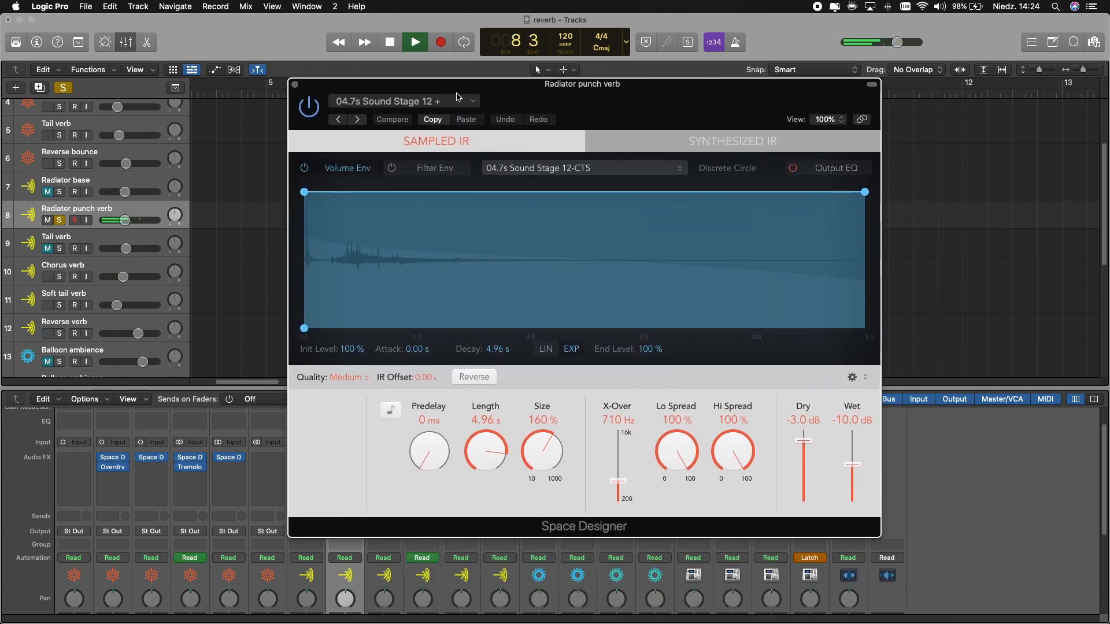
pyautogui.click(295, 84)
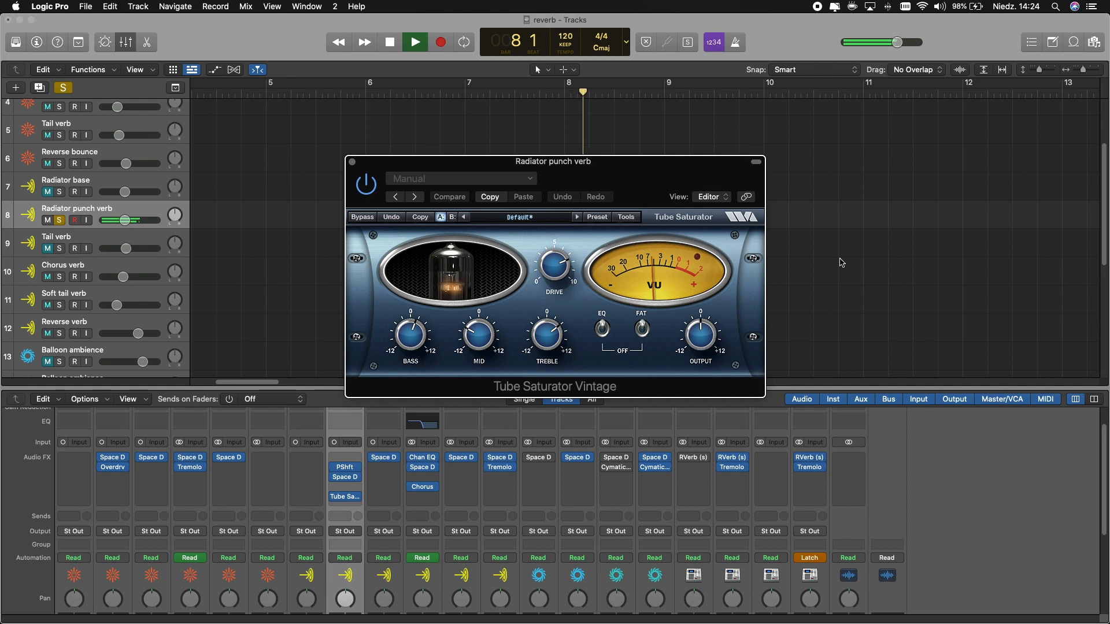
# Close the Tube Saturator Vintage window and unsolo the Radiator punch verb track
pyautogui.click(351, 162)
pyautogui.press('s')
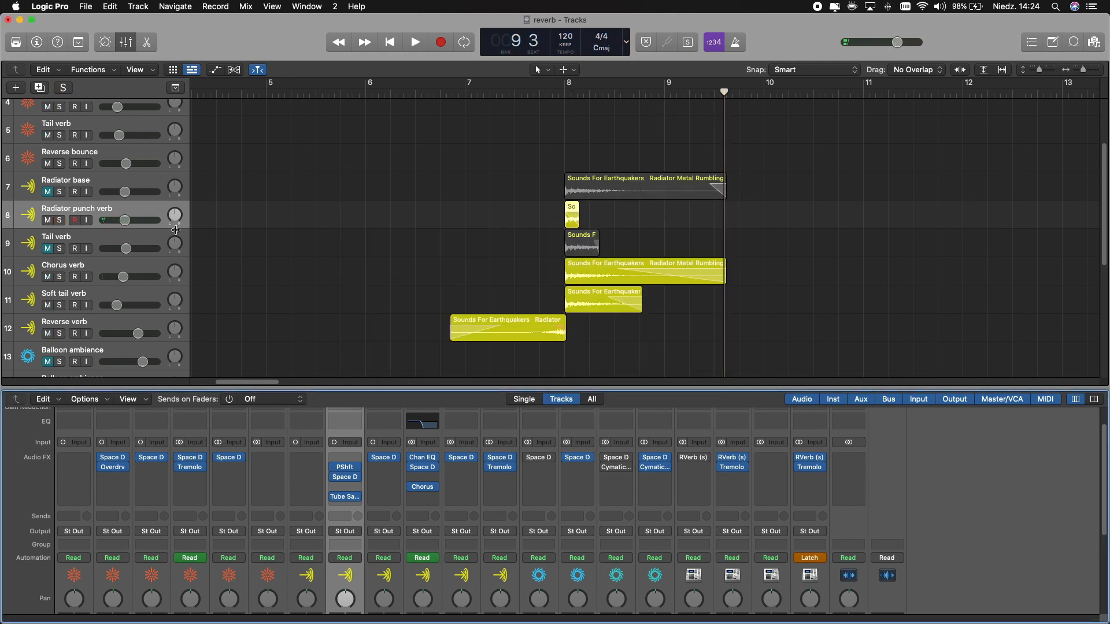
# Solo the Chorus verb track and play its region with Channel EQ, Space Designer and Chorus bypassed
pyautogui.click(119, 278)
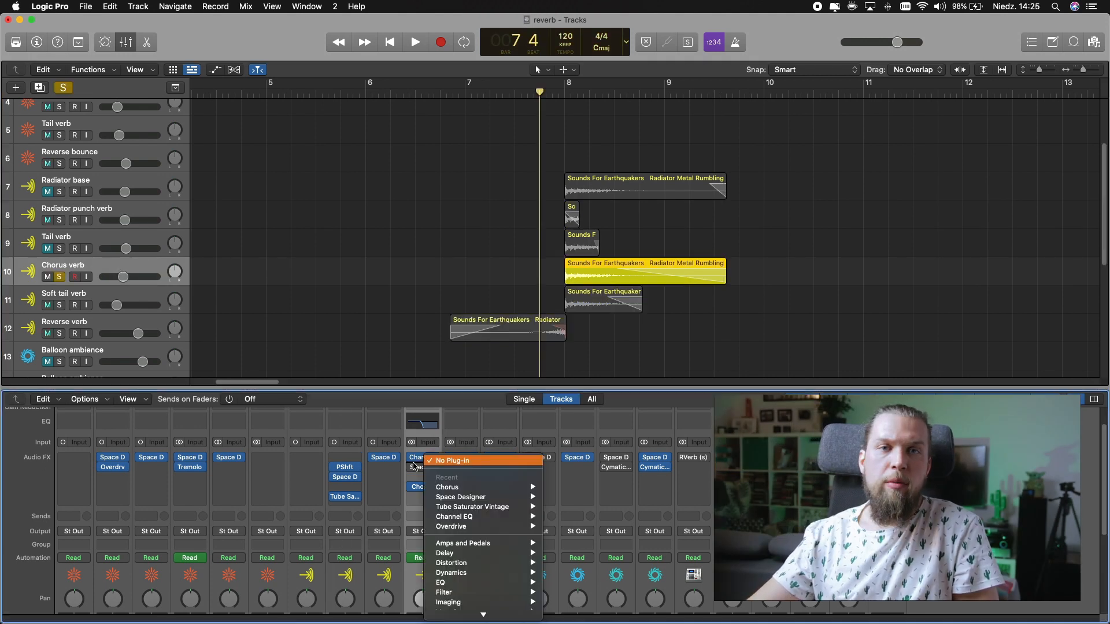
pyautogui.click(413, 463)
pyautogui.click(412, 457)
pyautogui.click(411, 487)
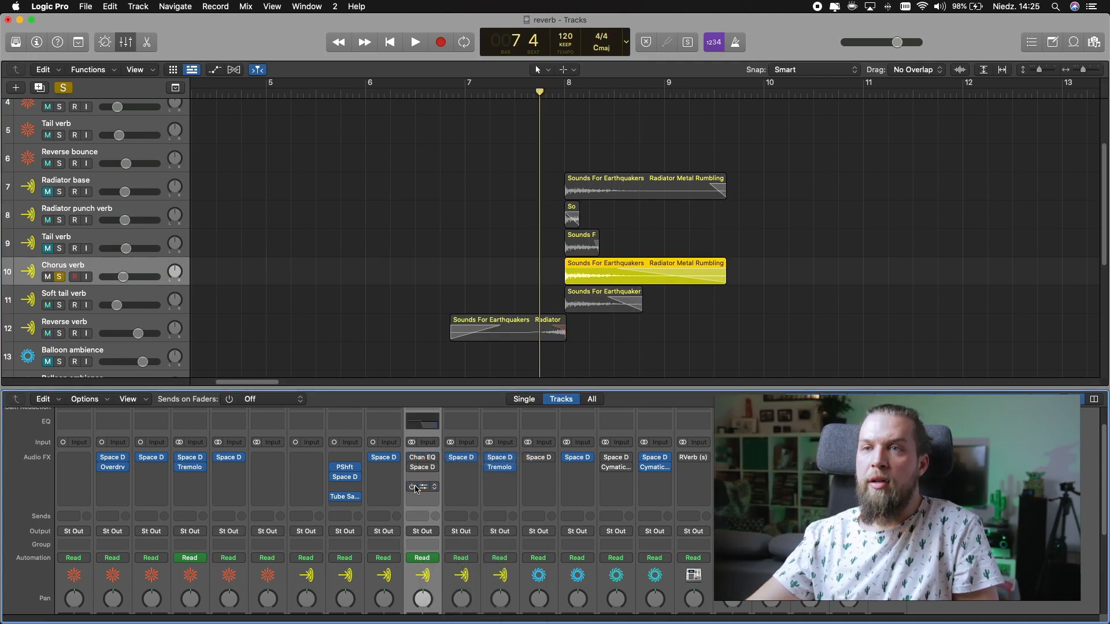
pyautogui.press('space')
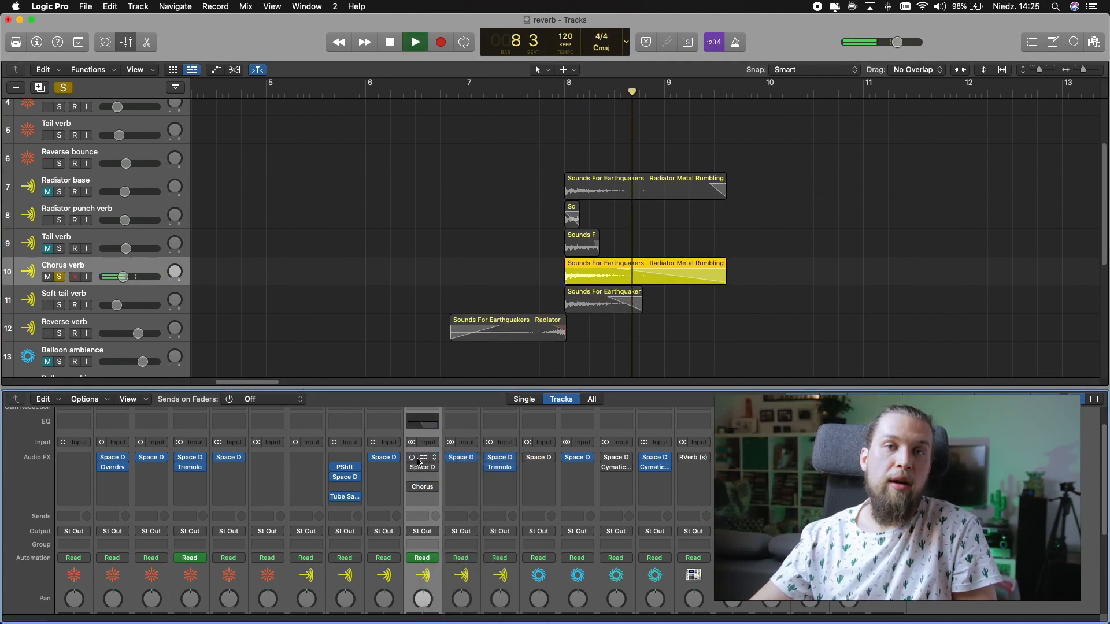
# Enable the Chorus verb track's Channel EQ and audition the track with the EQ curve open
pyautogui.click(424, 460)
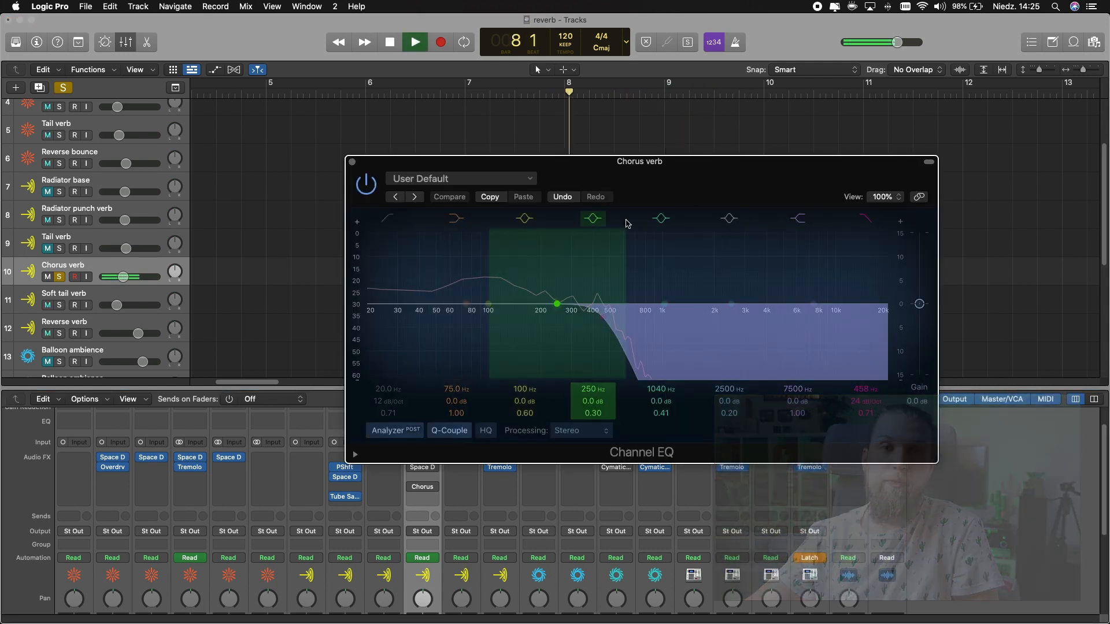
pyautogui.moveTo(355, 164); pyautogui.dragTo(516, 138)
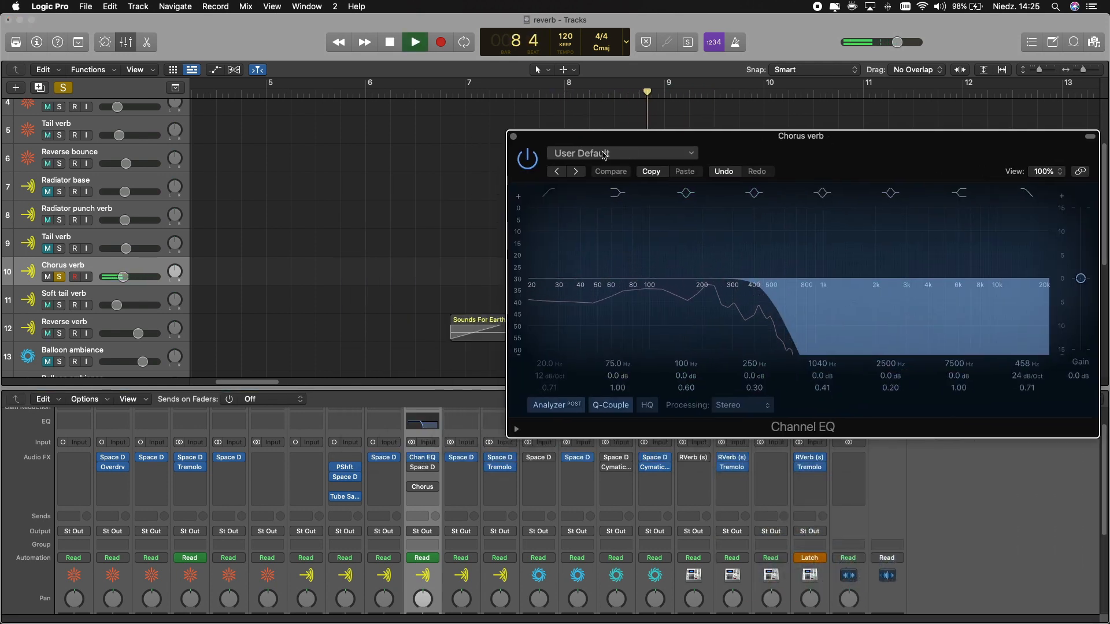
pyautogui.click(513, 137)
pyautogui.press('space')
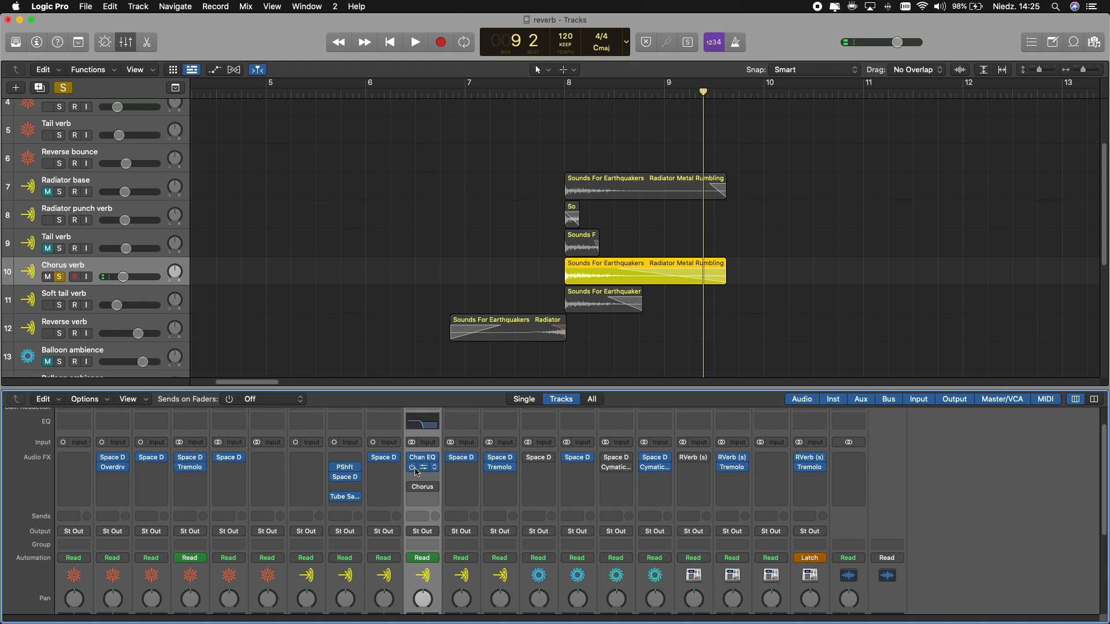
# Enable the Chorus verb track's Space Designer, audition the track with the reverb settings open, and close the plug-in window
pyautogui.click(426, 469)
pyautogui.press('space')
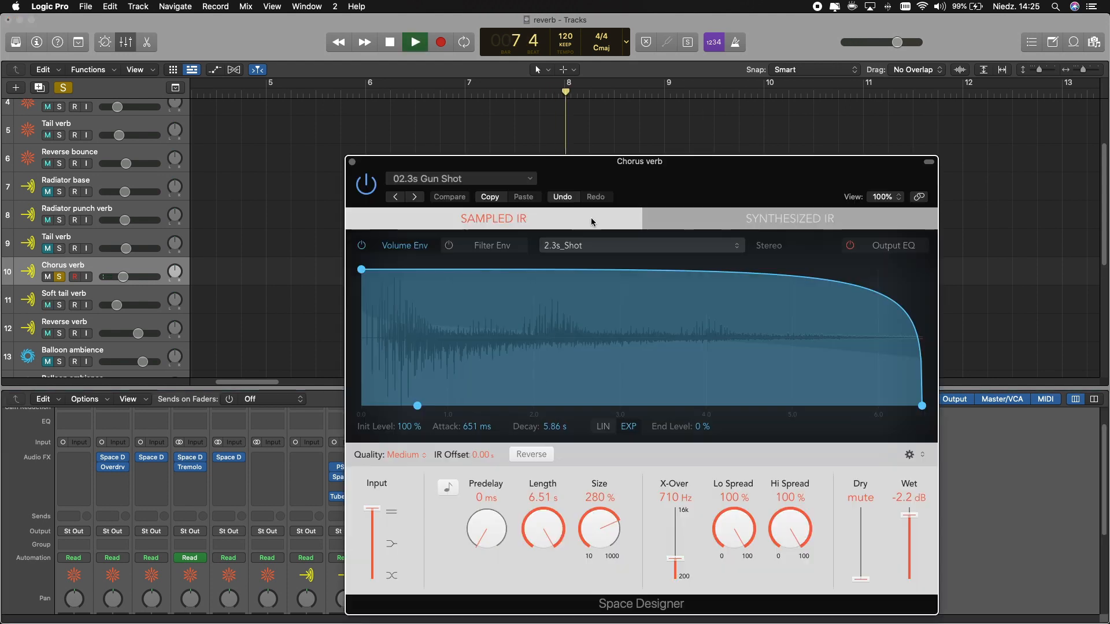
pyautogui.moveTo(630, 162); pyautogui.dragTo(645, 99)
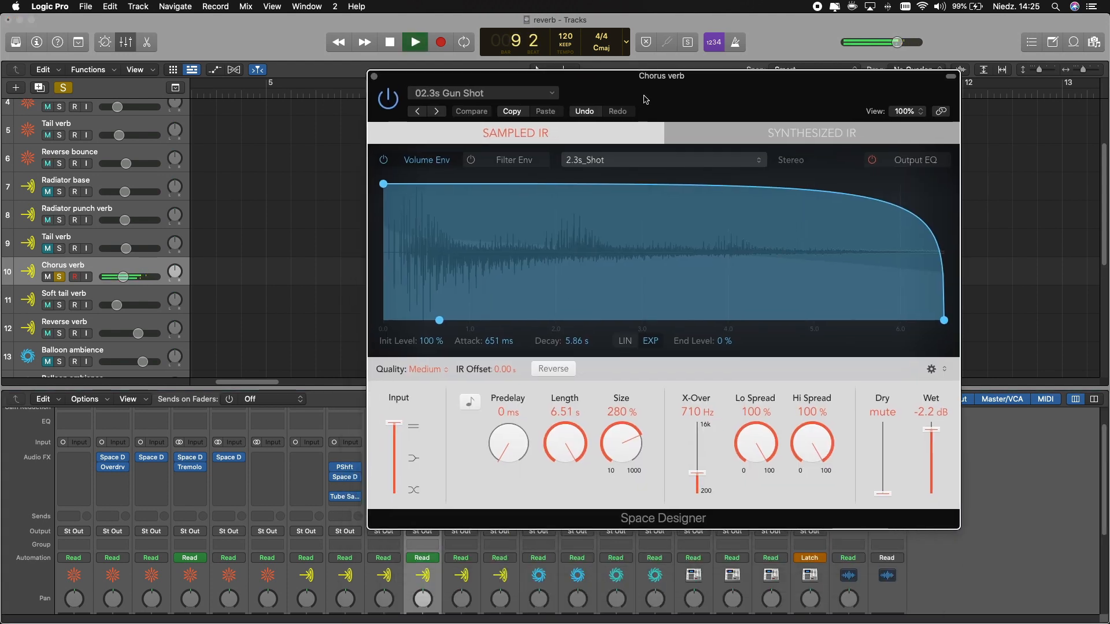
pyautogui.press('space')
pyautogui.click(375, 77)
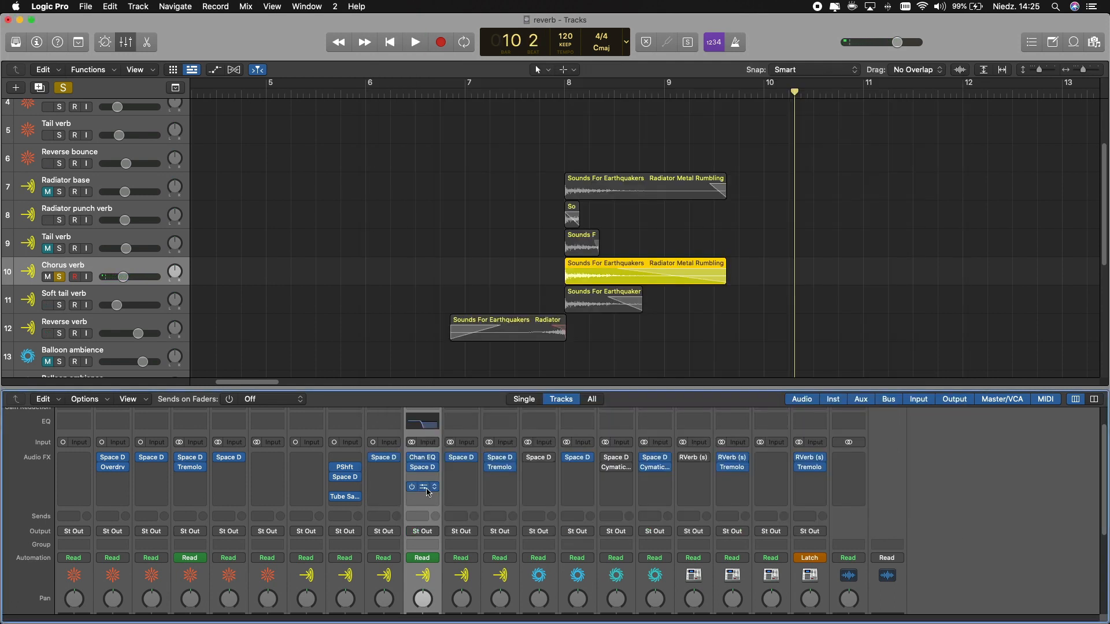
# Audition the Chorus verb track with its Chorus settings and rate automation displayed, and hide the automation and unsolo the track
pyautogui.press('a')
pyautogui.click(426, 491)
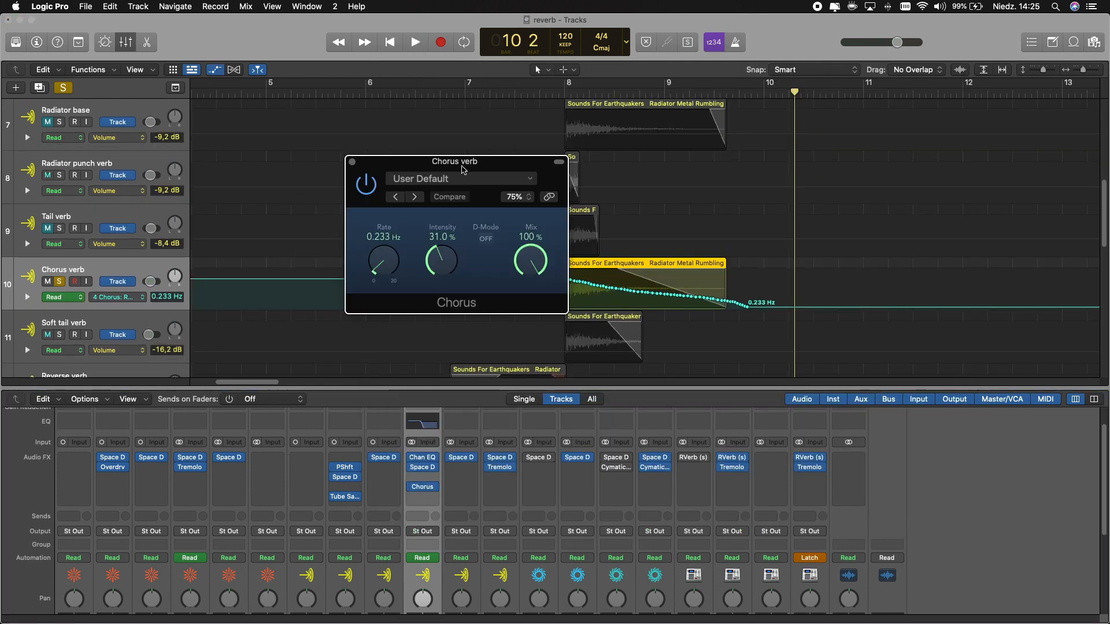
pyautogui.moveTo(468, 171); pyautogui.dragTo(431, 167)
pyautogui.press('space')
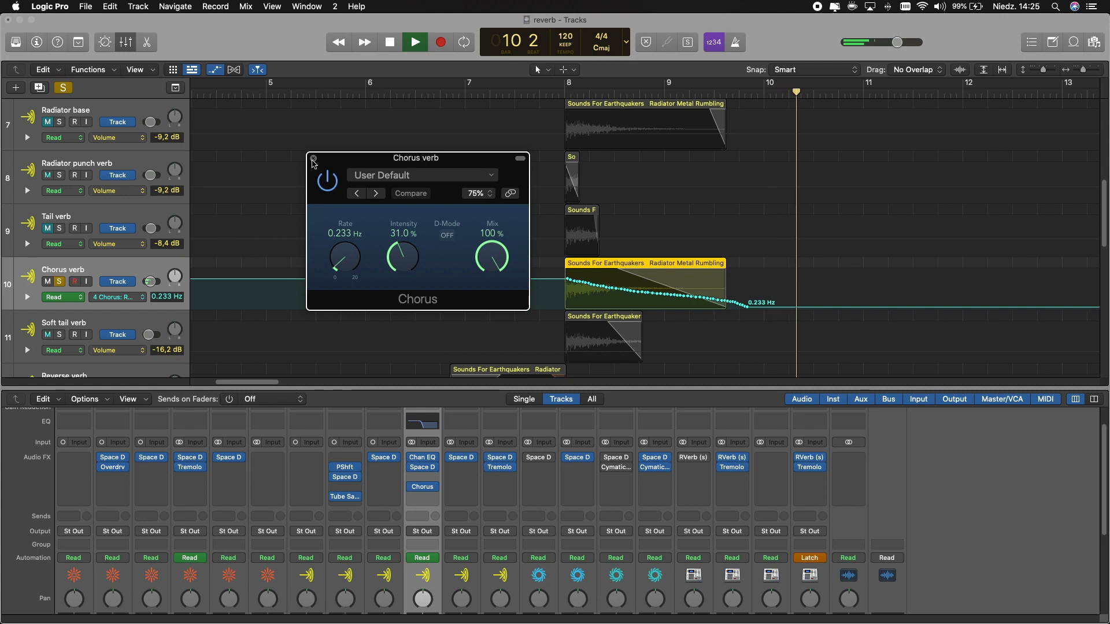
pyautogui.press('space')
pyautogui.click(314, 158)
pyautogui.press('s')
pyautogui.press('a')
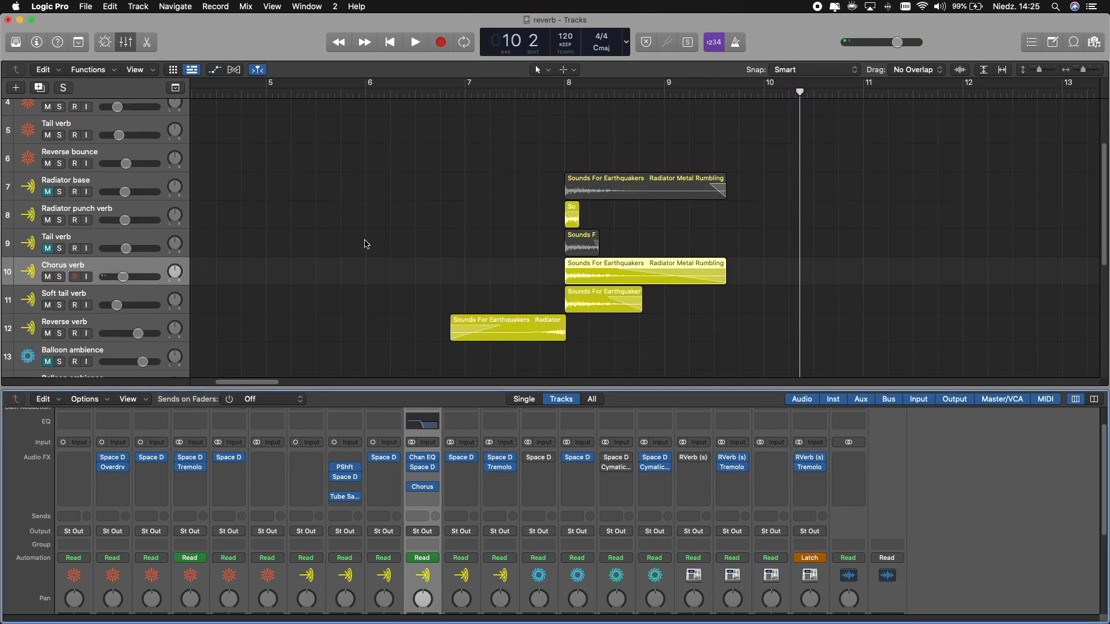
# Solo the Soft tail verb track and audition its region with the Space Designer settings open
pyautogui.press('Down')
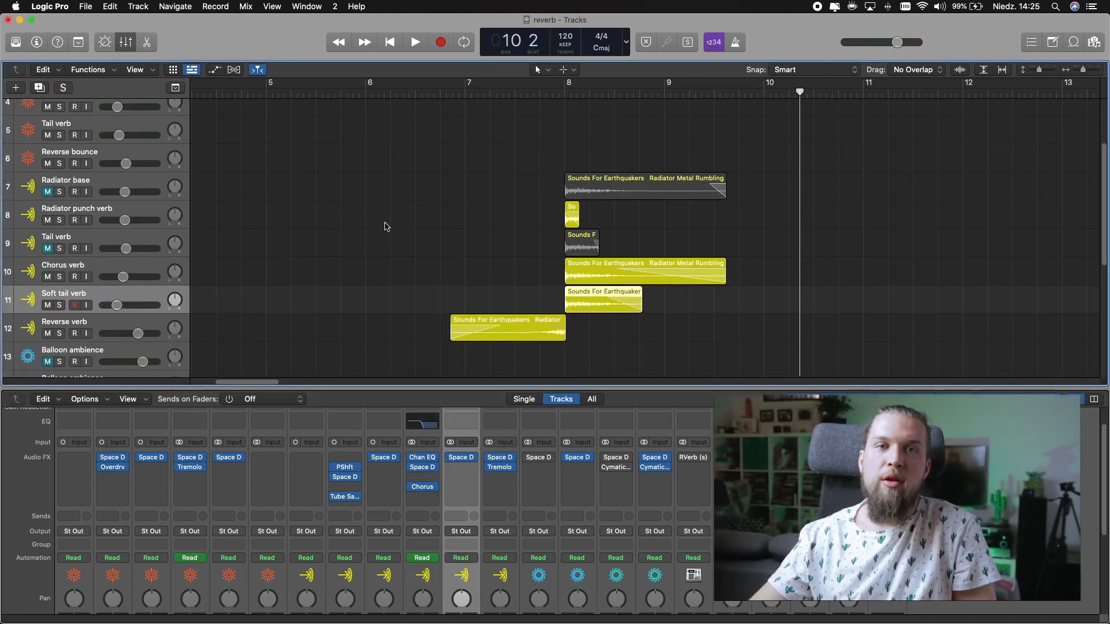
pyautogui.press('s')
pyautogui.click(539, 93)
pyautogui.press('space')
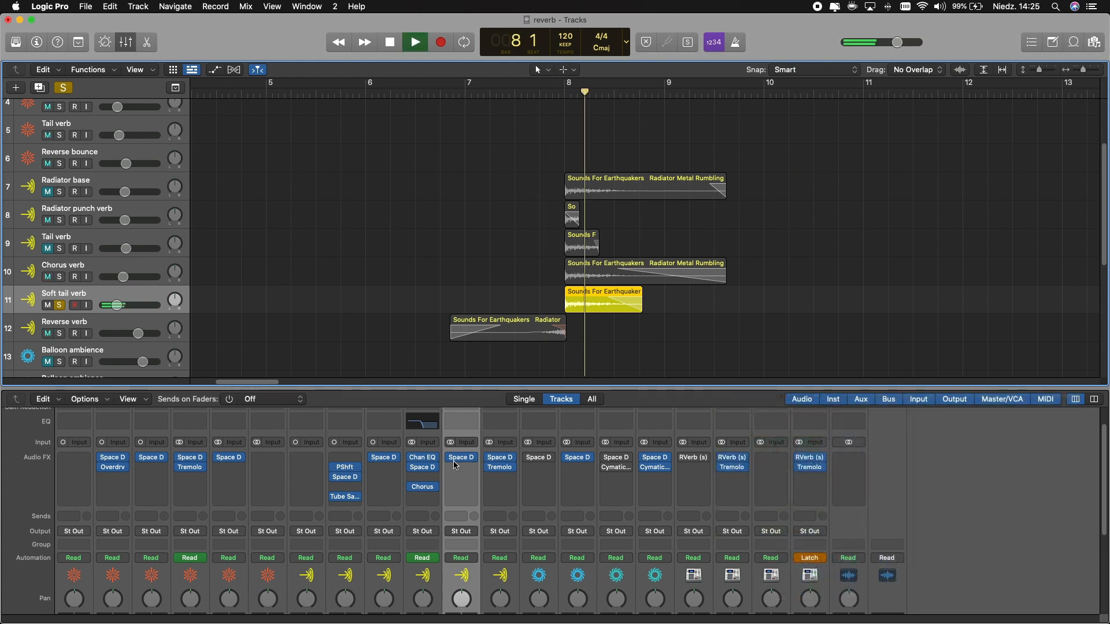
pyautogui.click(461, 461)
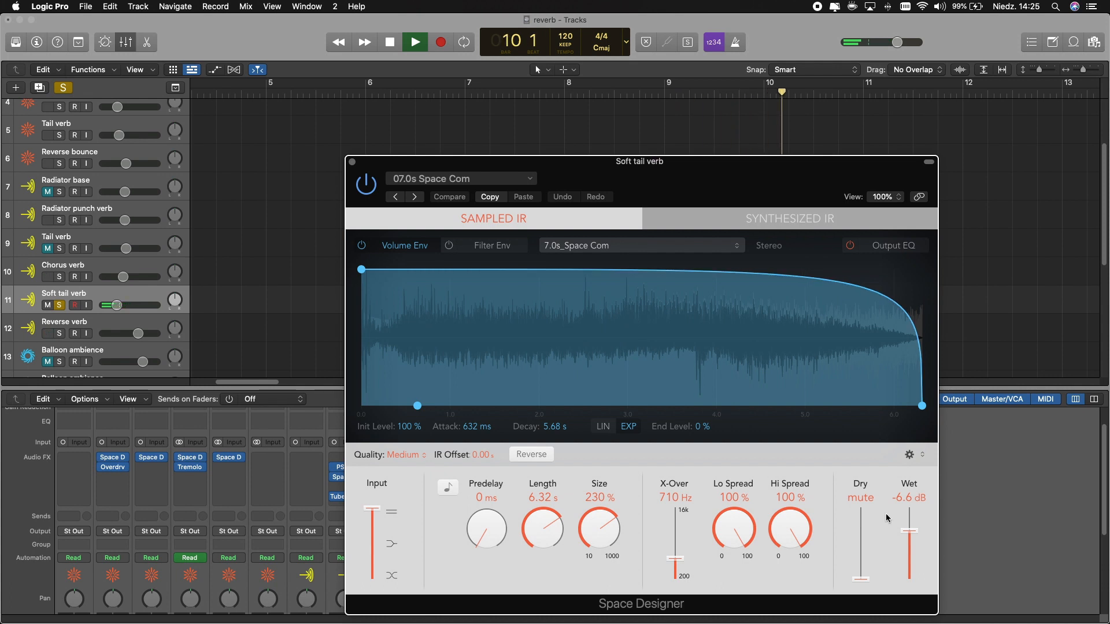
pyautogui.press('space')
# Close the Space Designer window and play all the unmuted radiator layers together without solo
pyautogui.click(351, 161)
pyautogui.press('space')
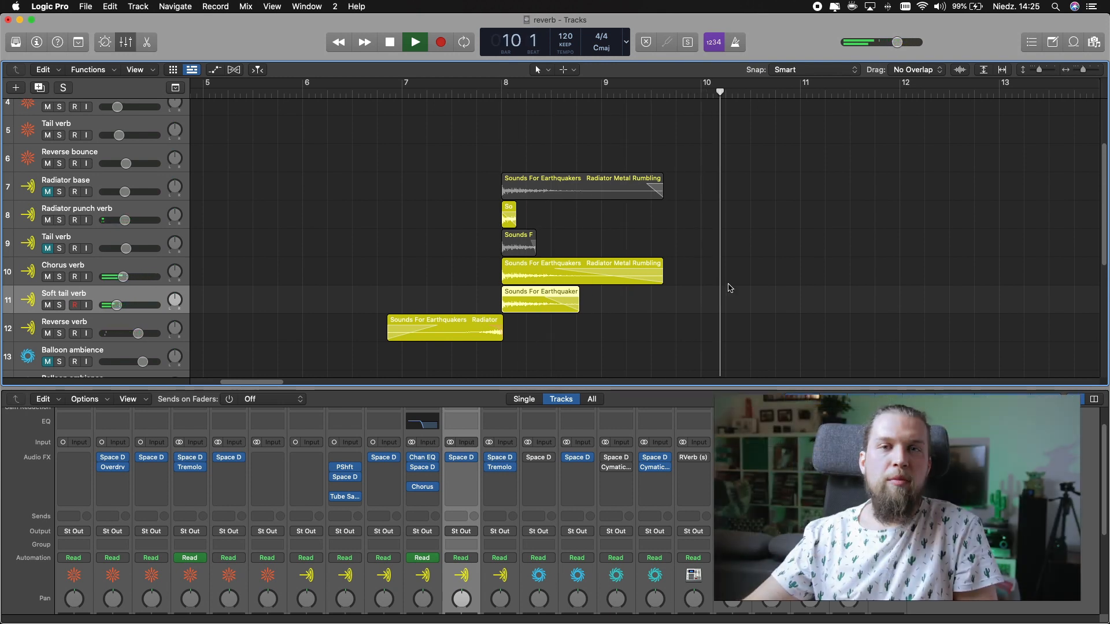
pyautogui.press('space')
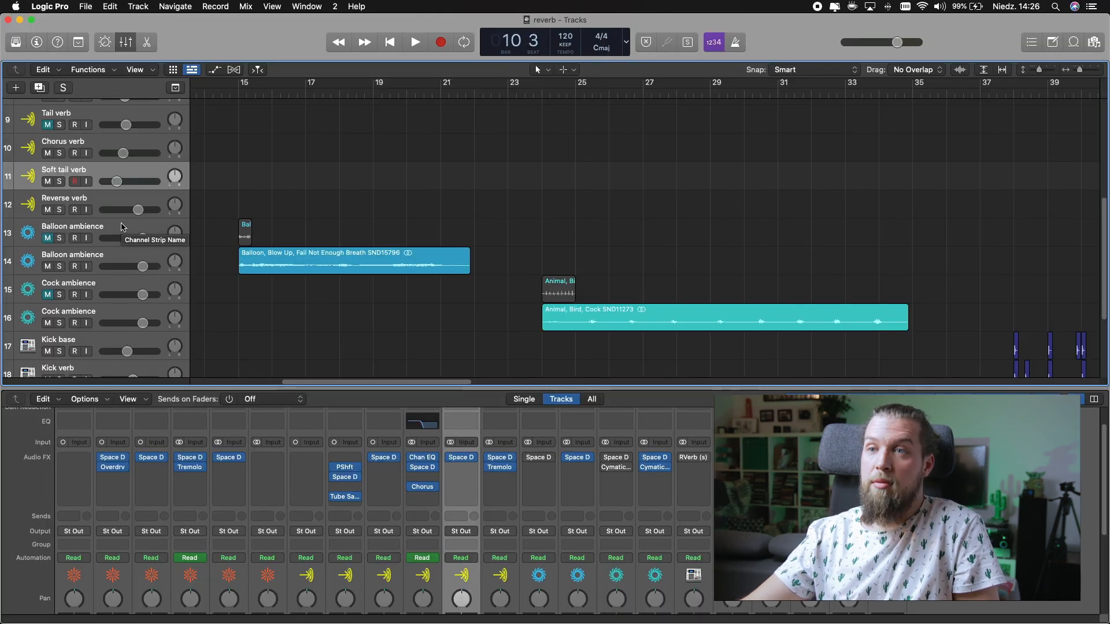
# Solo the upper Balloon ambience track and play its short original region
pyautogui.click(122, 227)
pyautogui.press('s')
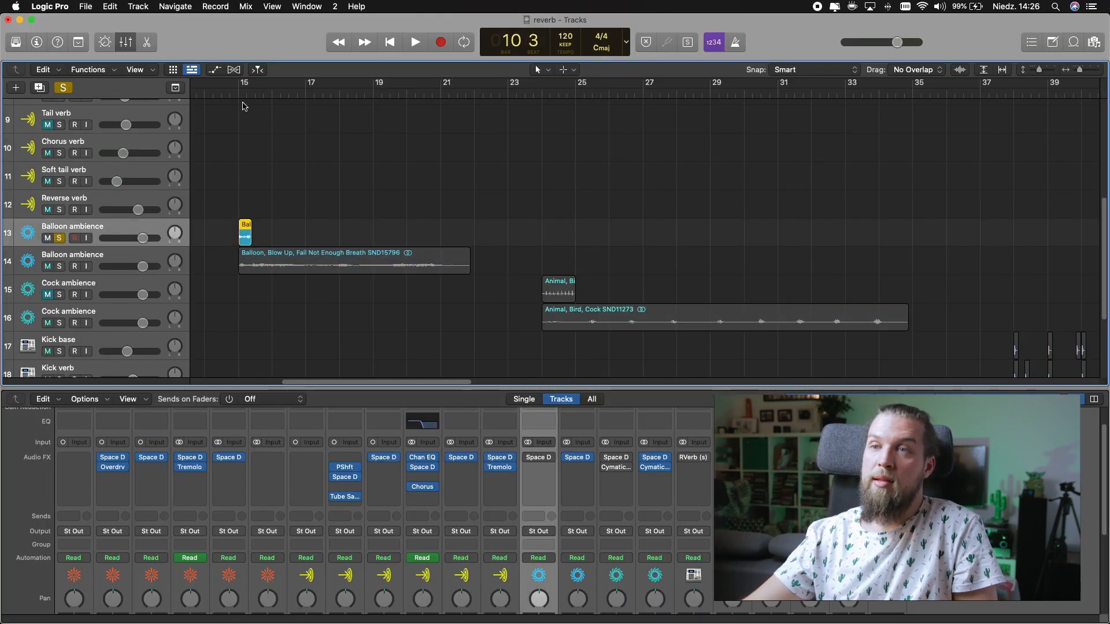
pyautogui.press('space')
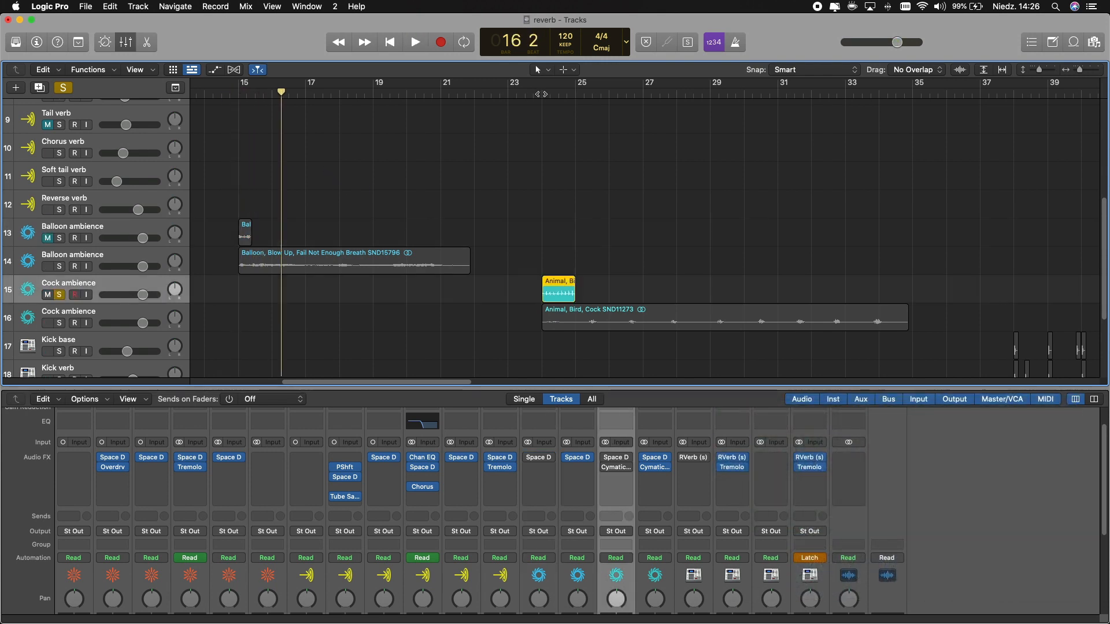
# Play the short original region of the soloed upper Cock ambience track from bar 24, and unsolo the track
pyautogui.click(538, 94)
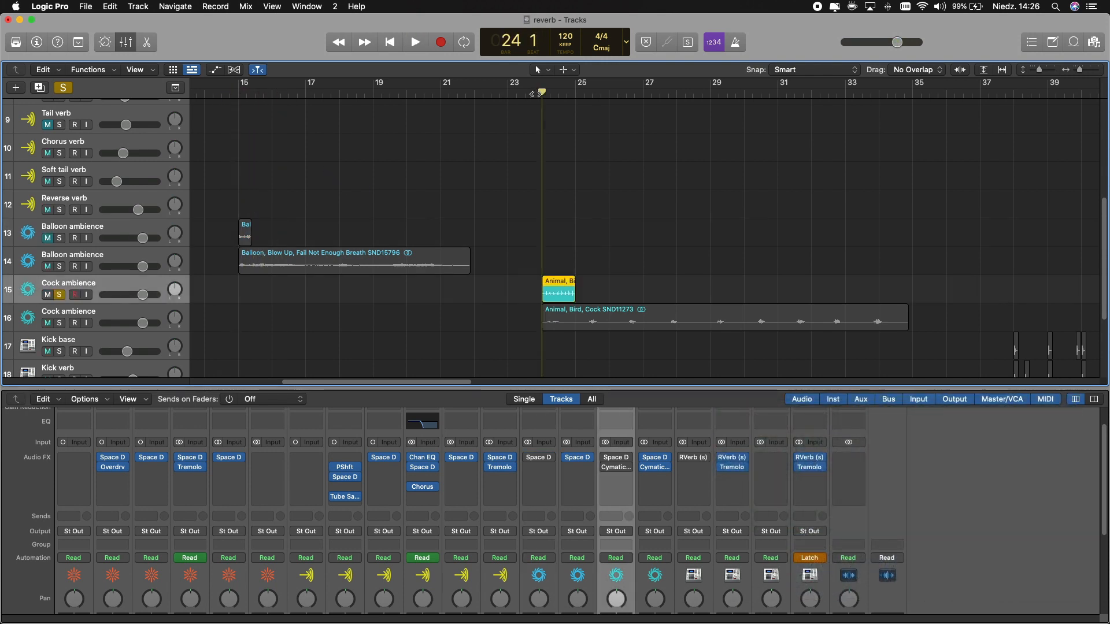
pyautogui.press('space')
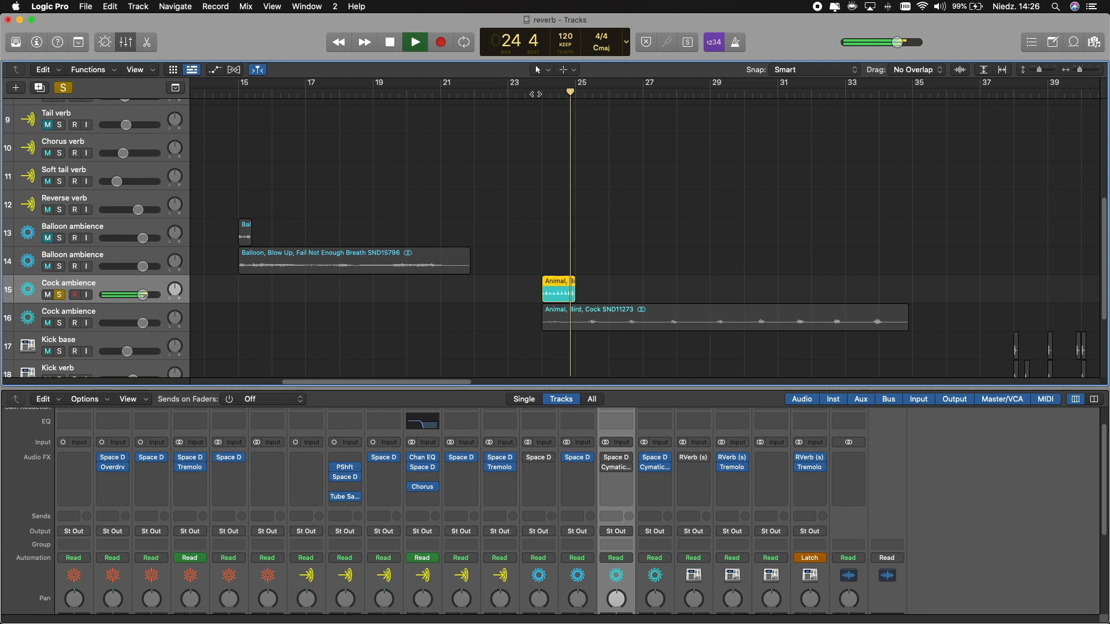
pyautogui.press('space')
pyautogui.press('s')
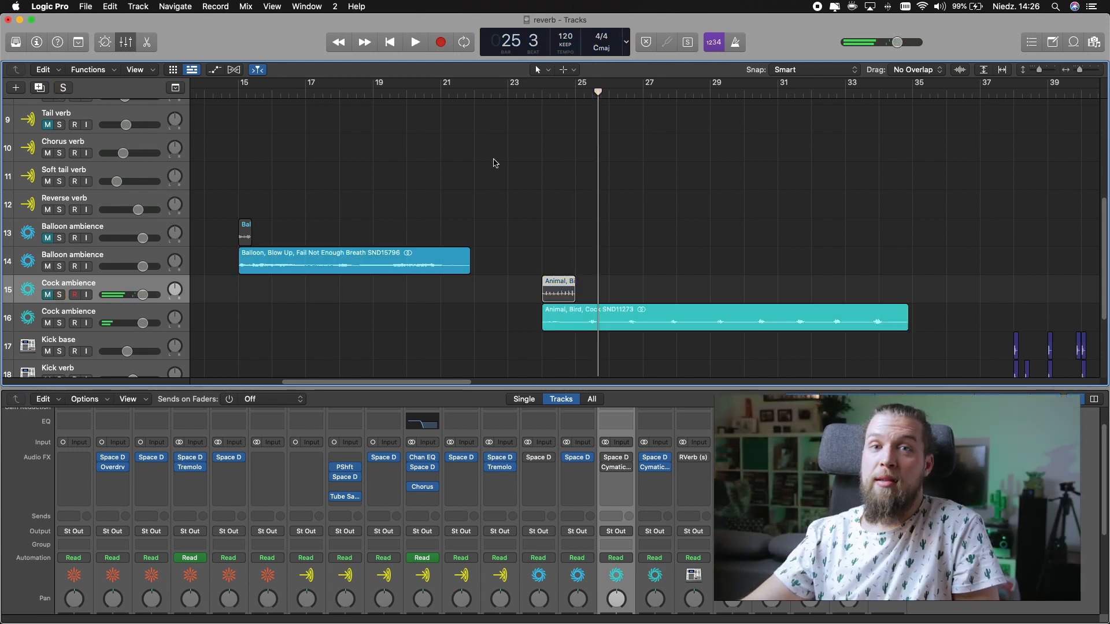
# Show the tracks' flex settings and compare the stretched Balloon ambience track in Rhythmic mode with the stretched Cock ambience track in Speed (FX) mode
pyautogui.click(233, 70)
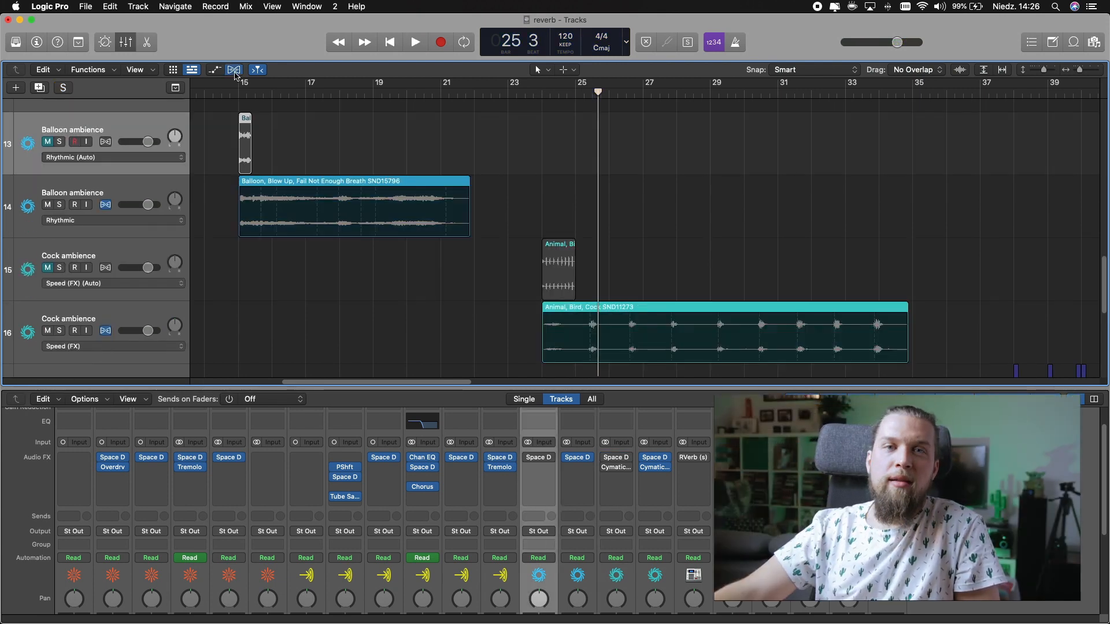
pyautogui.click(167, 188)
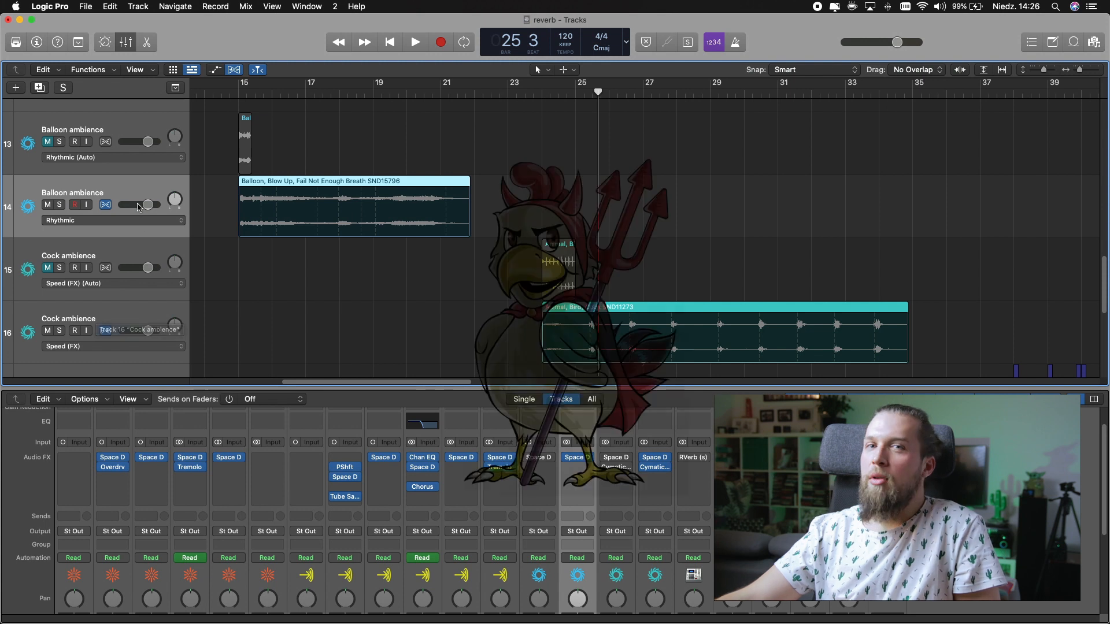
pyautogui.click(137, 316)
pyautogui.click(127, 189)
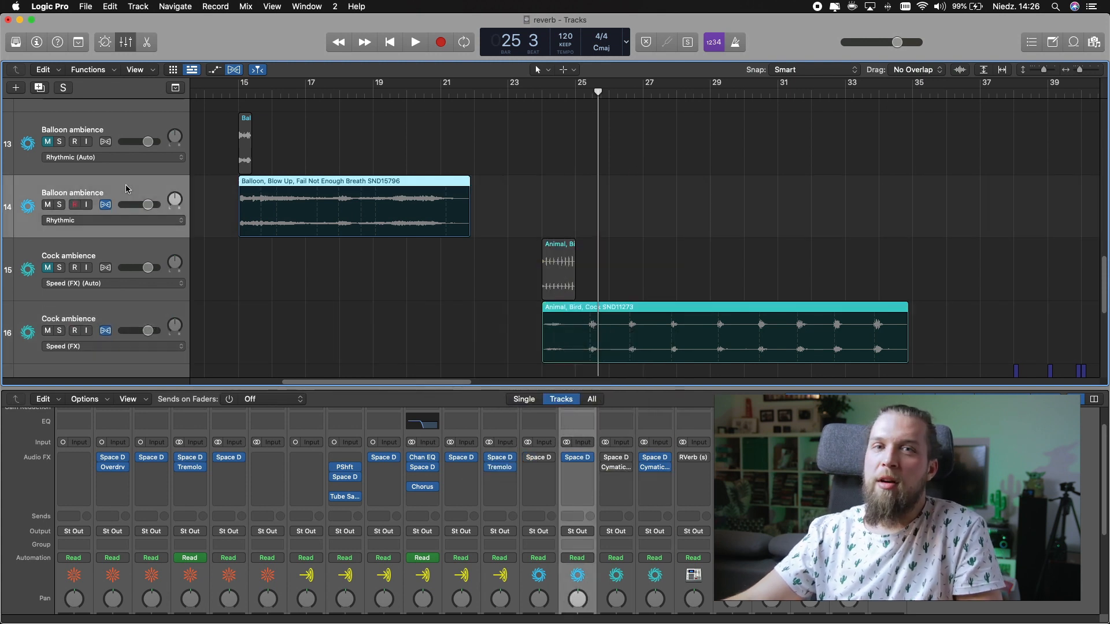
pyautogui.click(132, 314)
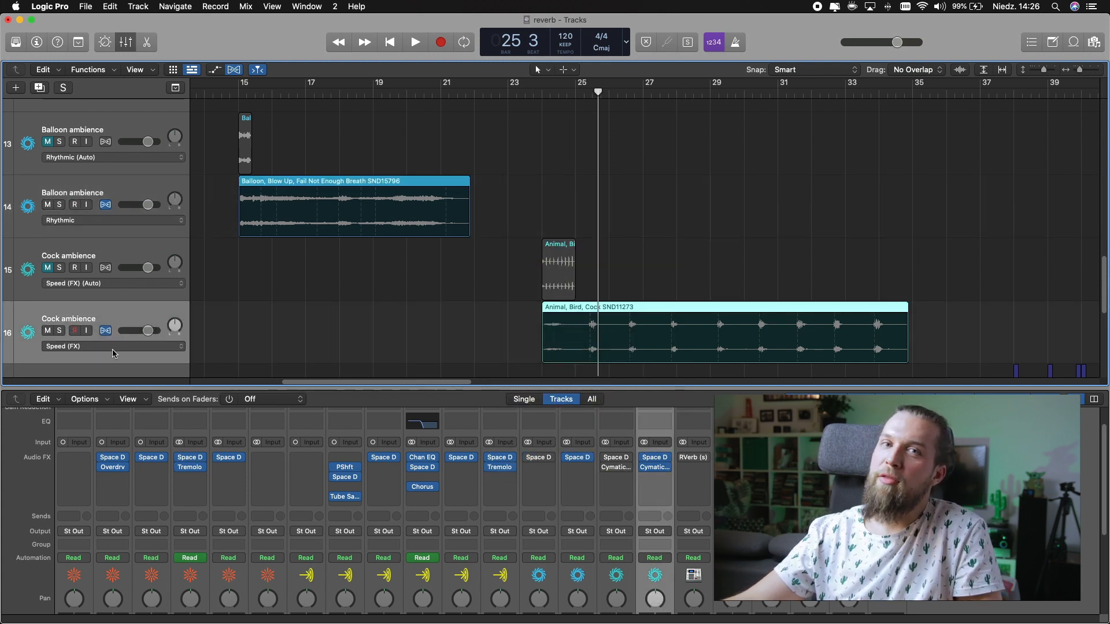
# Audition the stretched Balloon ambience region from bar 15 without and with its Space Designer, viewing the reverb settings
pyautogui.click(117, 191)
pyautogui.click(241, 90)
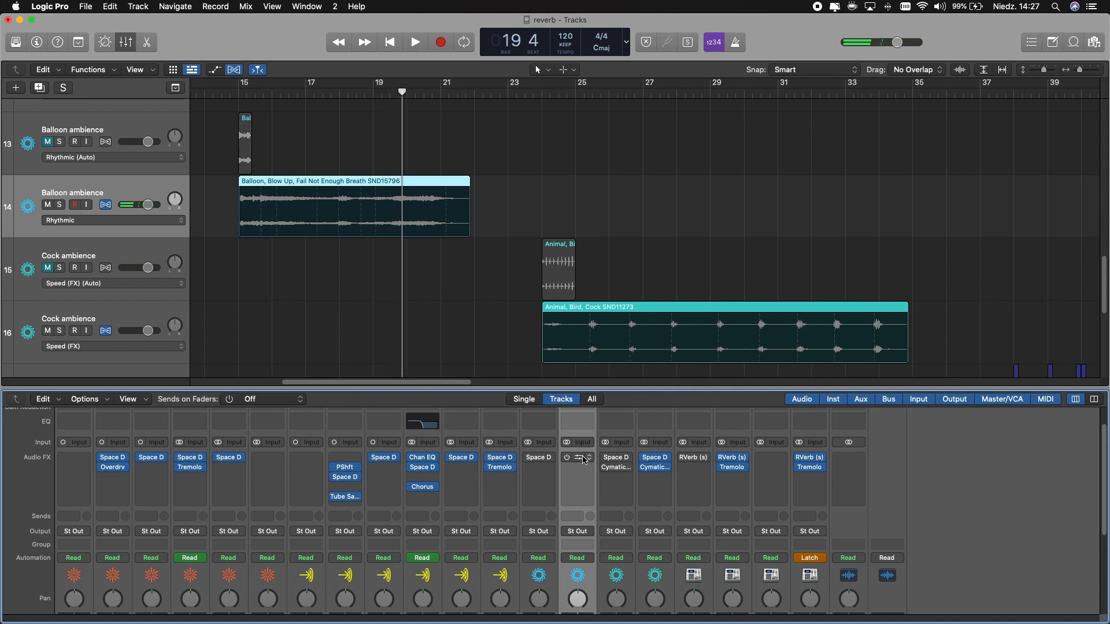
pyautogui.click(577, 457)
pyautogui.moveTo(556, 176); pyautogui.dragTo(706, 78)
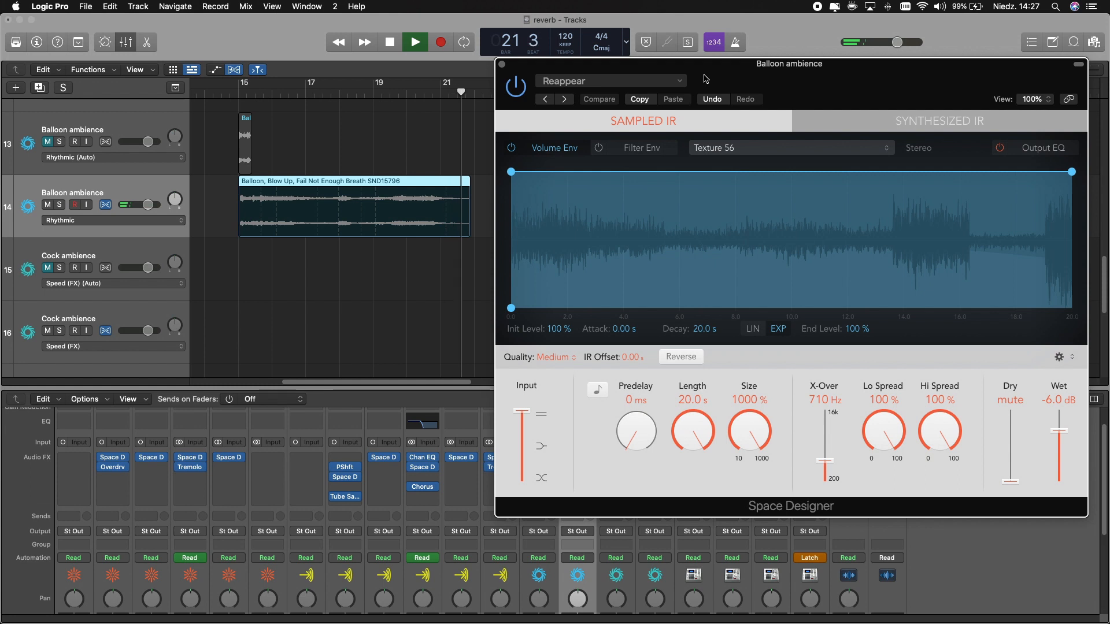
pyautogui.click(502, 65)
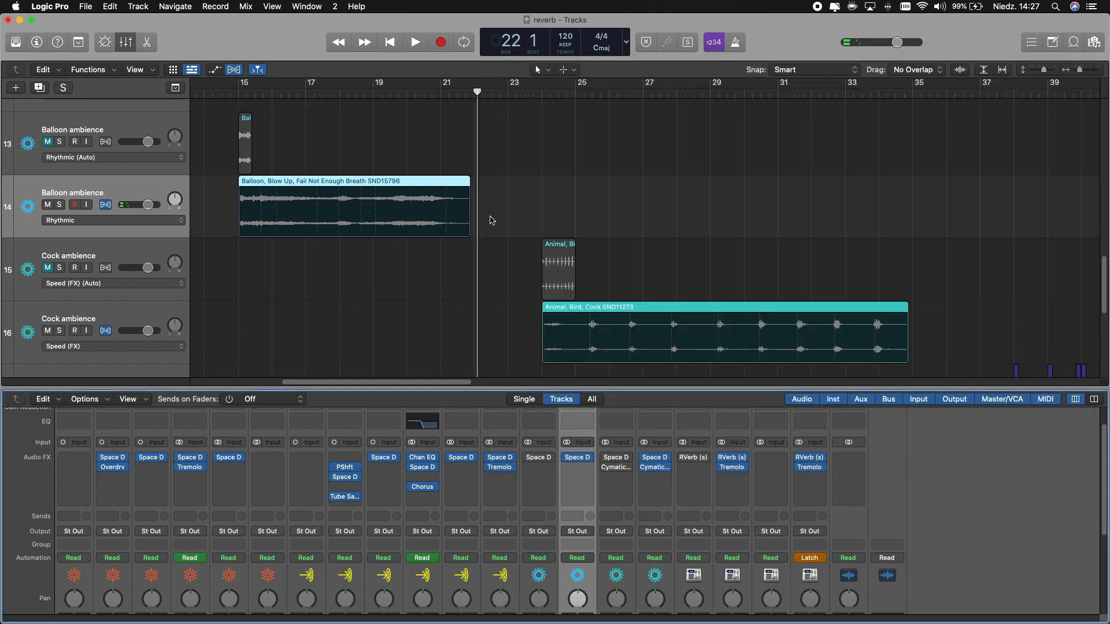
# Play the stretched Cock ambience region from bar 24 with its effects bypassed
pyautogui.click(139, 322)
pyautogui.click(644, 457)
pyautogui.click(544, 93)
pyautogui.press('space')
pyautogui.hscroll(2, 625, 233)
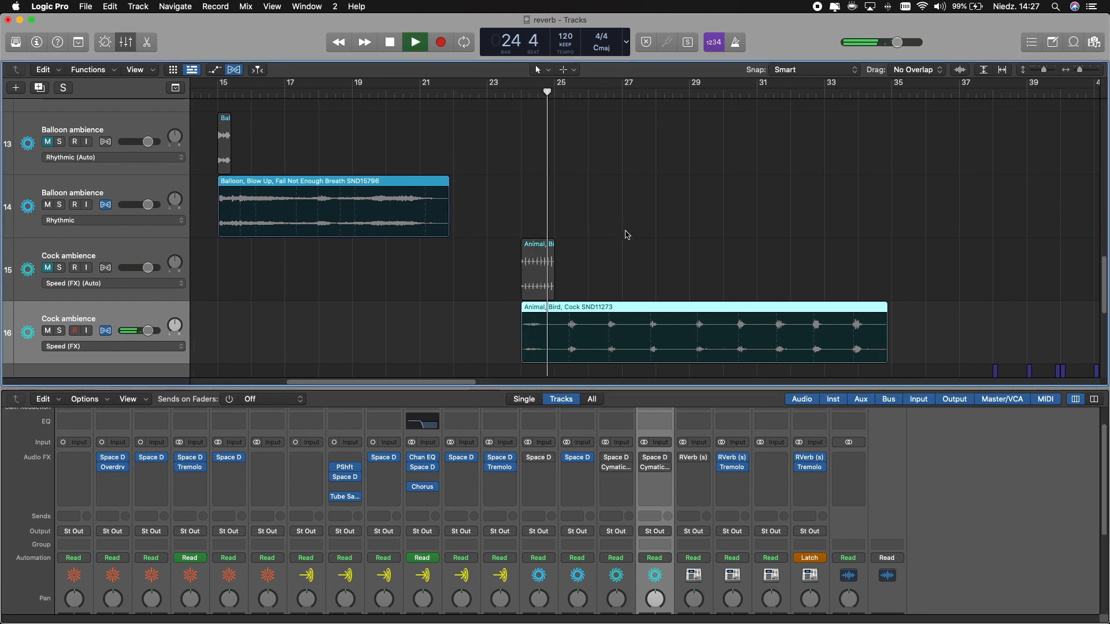
pyautogui.hscroll(3, 627, 234)
pyautogui.scroll(-1, 627, 234)
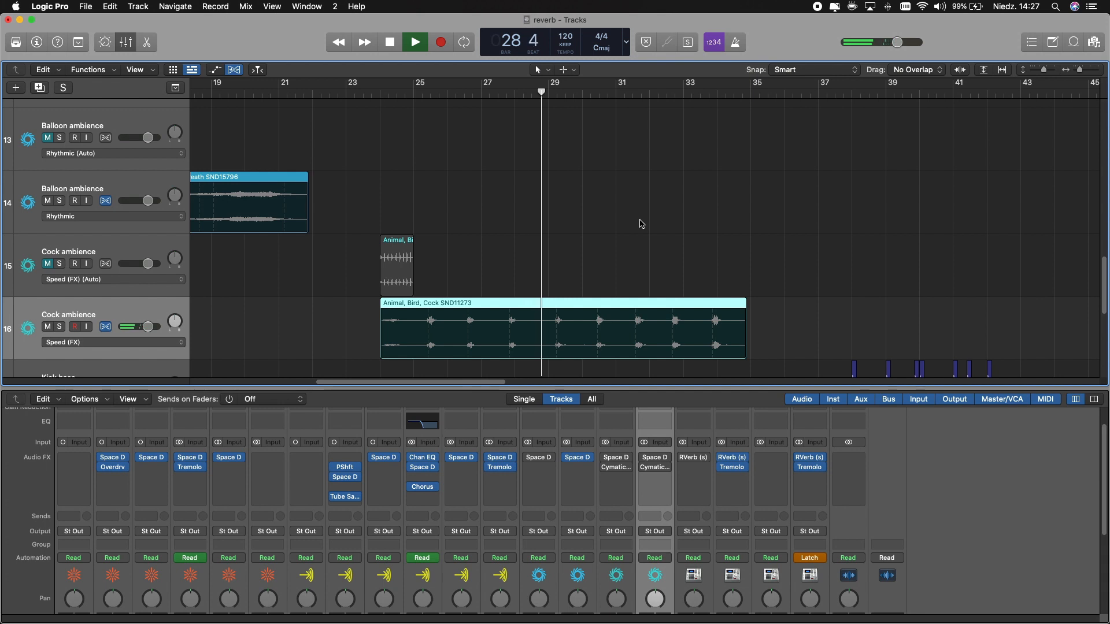
pyautogui.press('space')
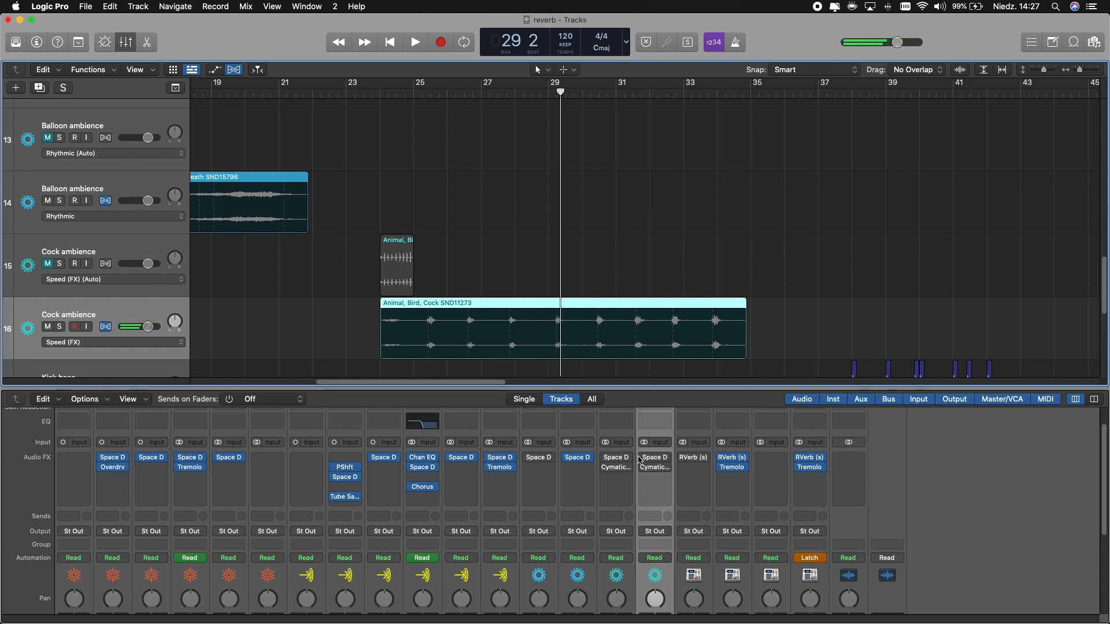
# Enable the stretched Cock ambience track's Space Designer, audition the track with the reverb settings open, and close the plug-in window
pyautogui.click(645, 459)
pyautogui.click(658, 461)
pyautogui.moveTo(599, 178); pyautogui.dragTo(699, 70)
pyautogui.press('space')
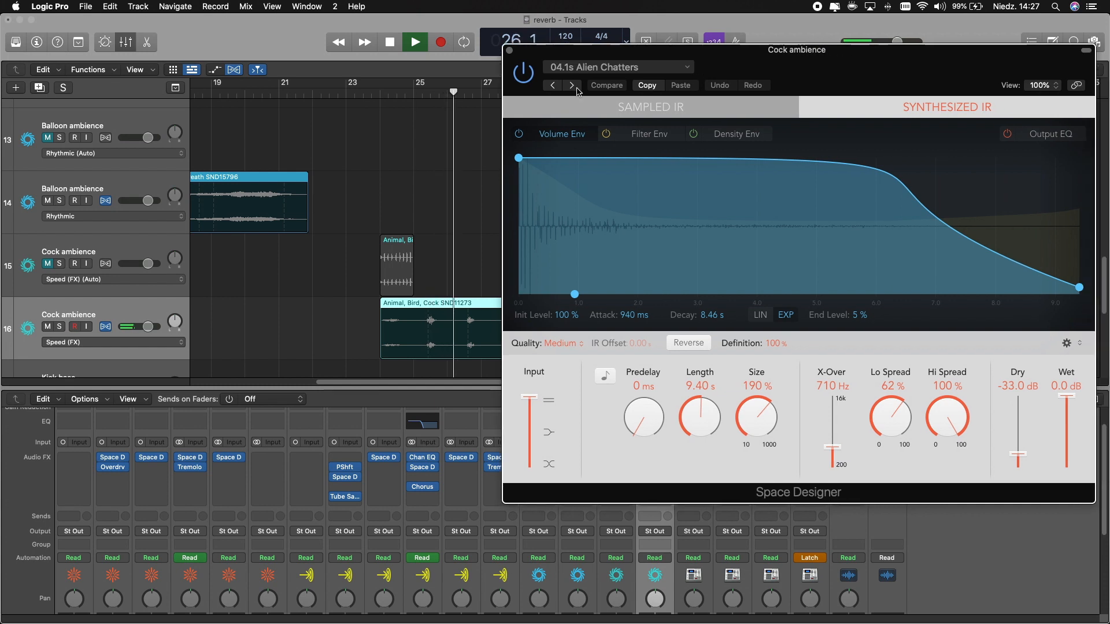
pyautogui.click(509, 52)
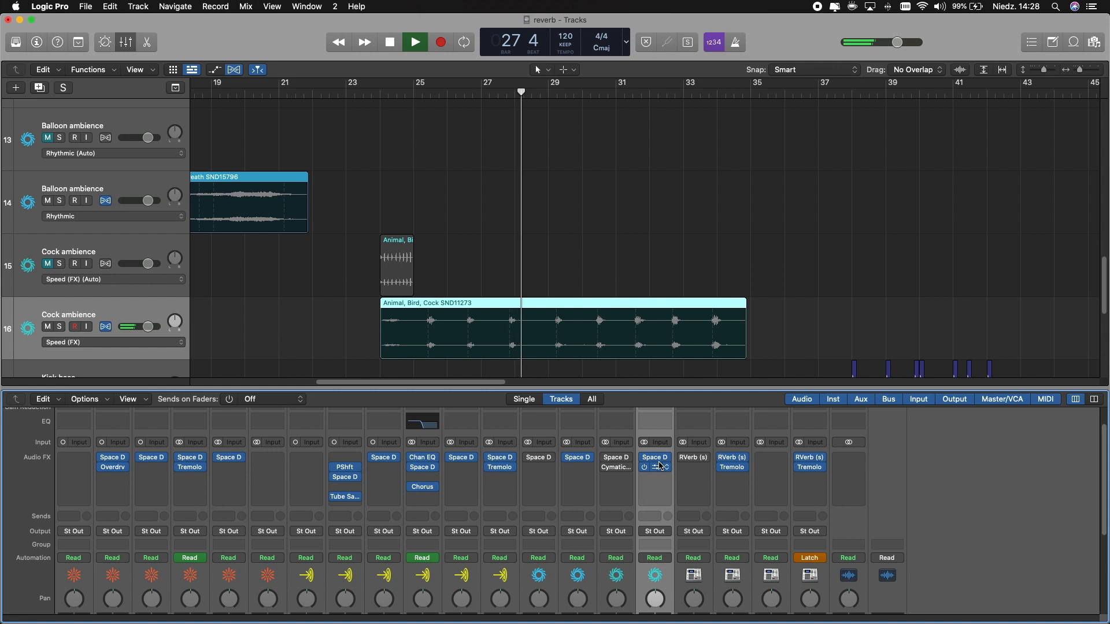
# View the Diablo Lite settings on the stretched Cock ambience track during playback, close the plug-in window, and stop playback
pyautogui.click(656, 467)
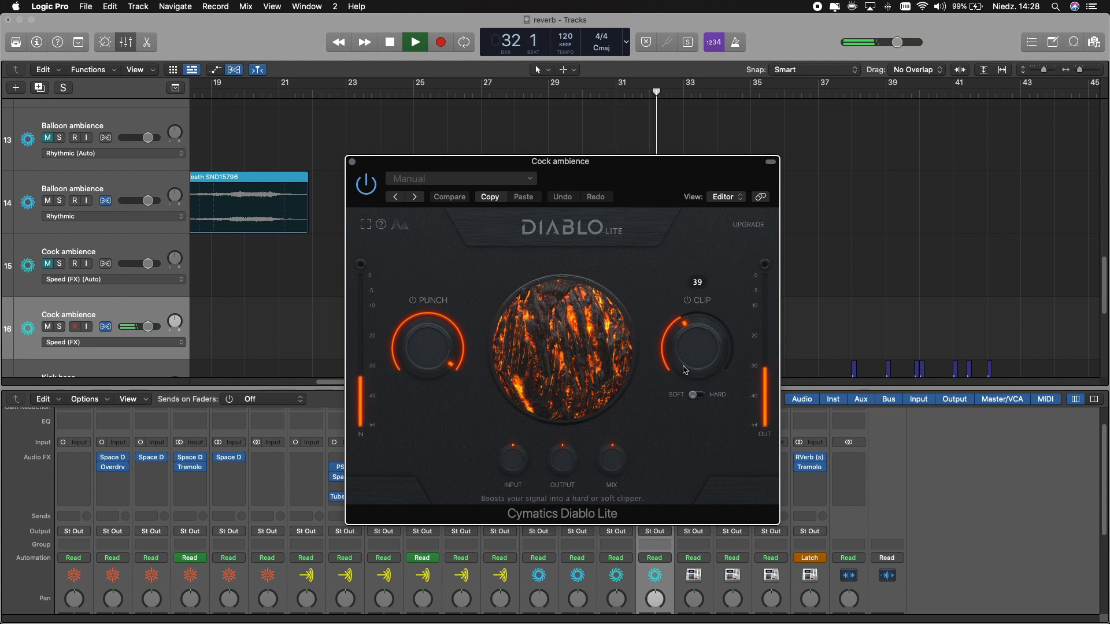
pyautogui.click(352, 162)
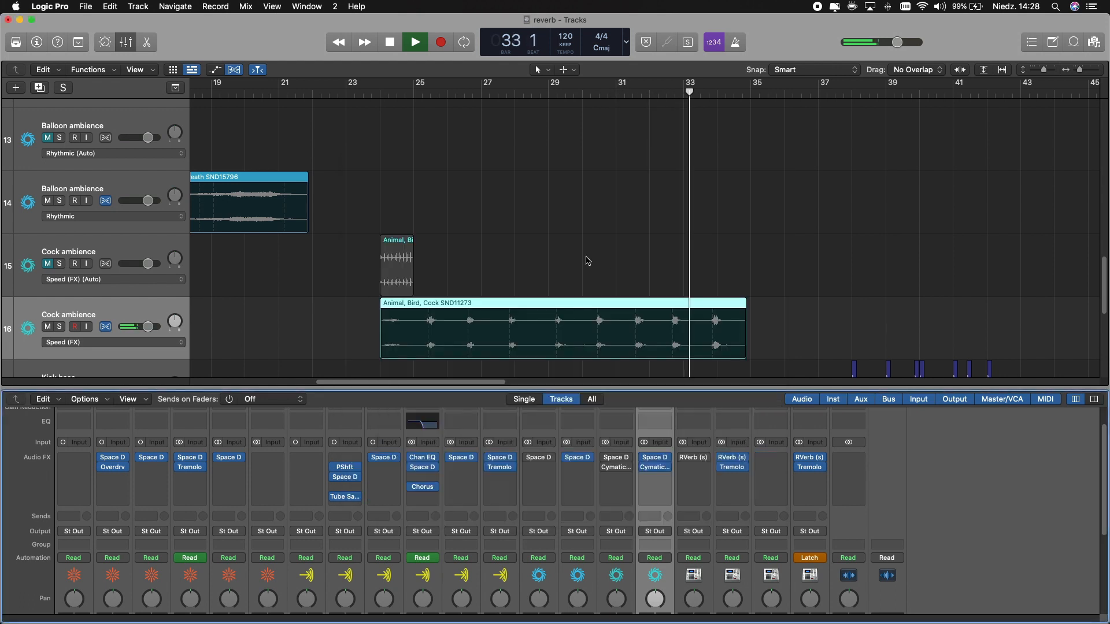
pyautogui.scroll(-2, 555, 266)
pyautogui.press('space')
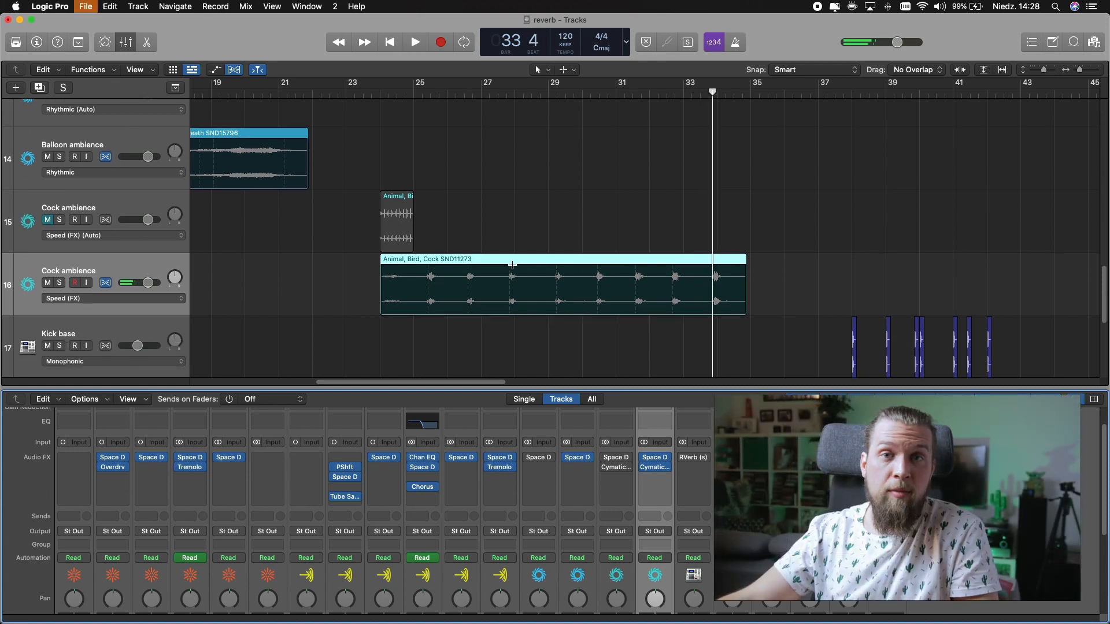
# Solo the Kick base and Snare base tracks and audition the dry drum pattern from bar 38
pyautogui.hscroll(5, 659, 283)
pyautogui.hscroll(4, 670, 285)
pyautogui.scroll(-3, 670, 285)
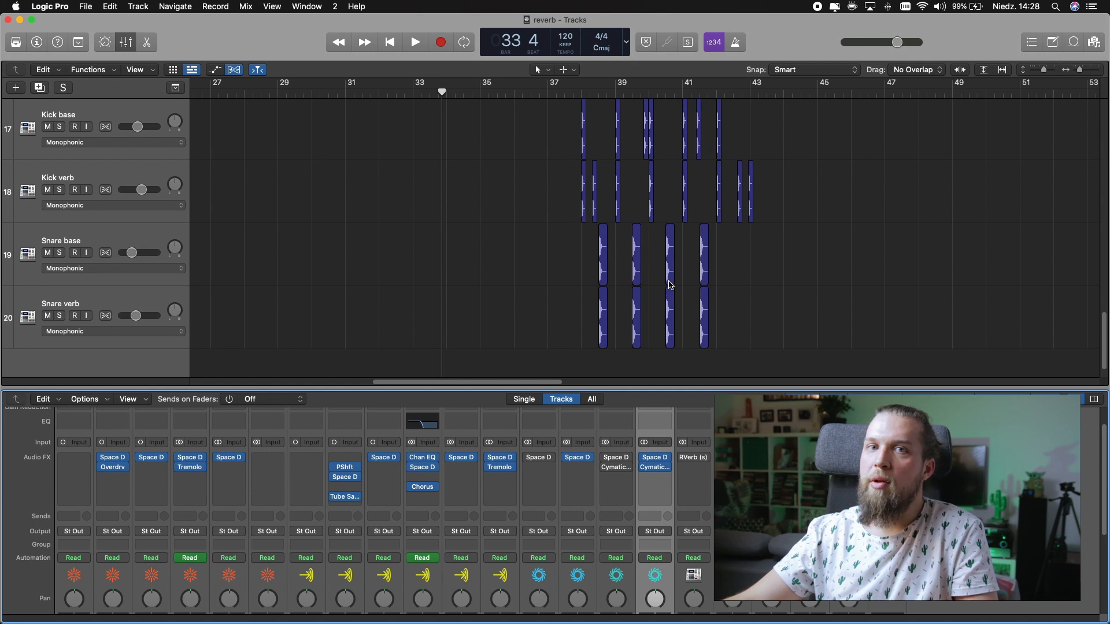
pyautogui.hscroll(6, 669, 285)
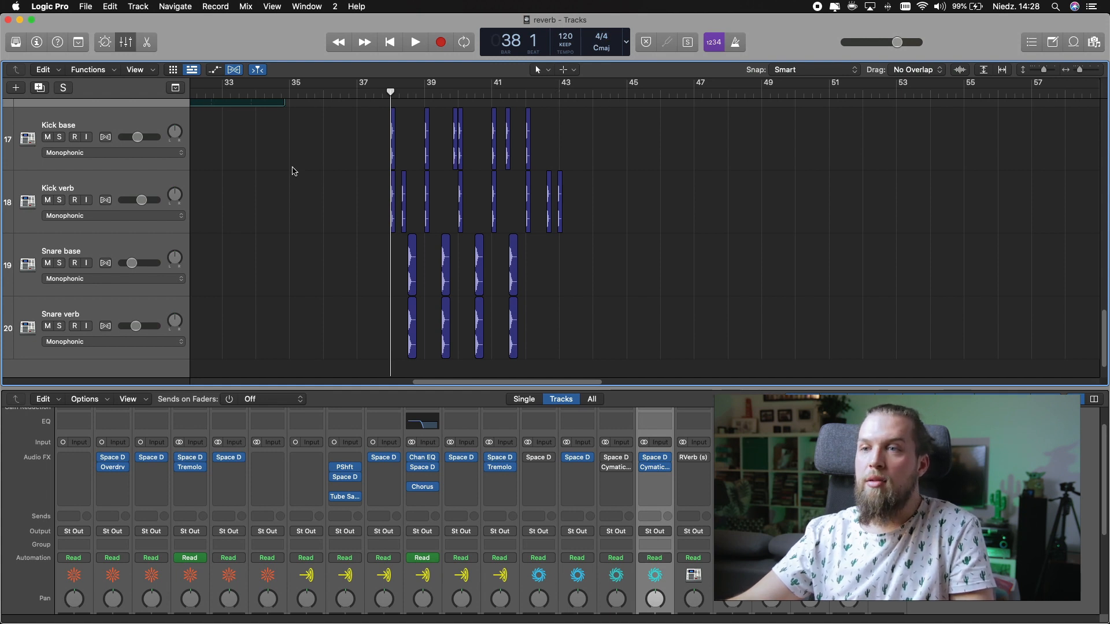
pyautogui.click(153, 123)
pyautogui.click(155, 249)
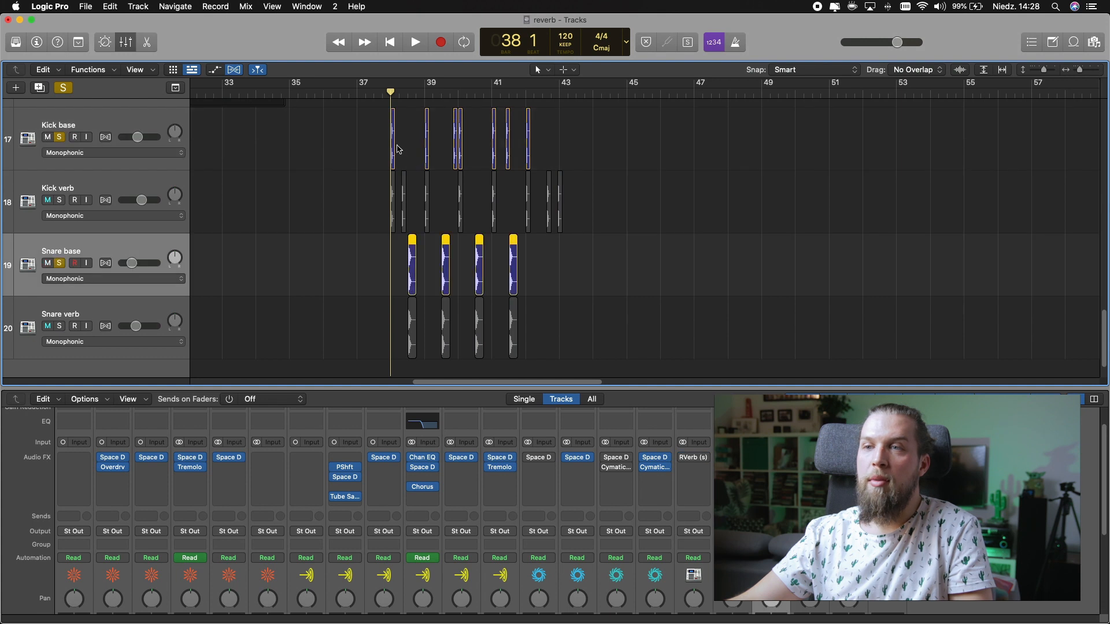
pyautogui.press('space')
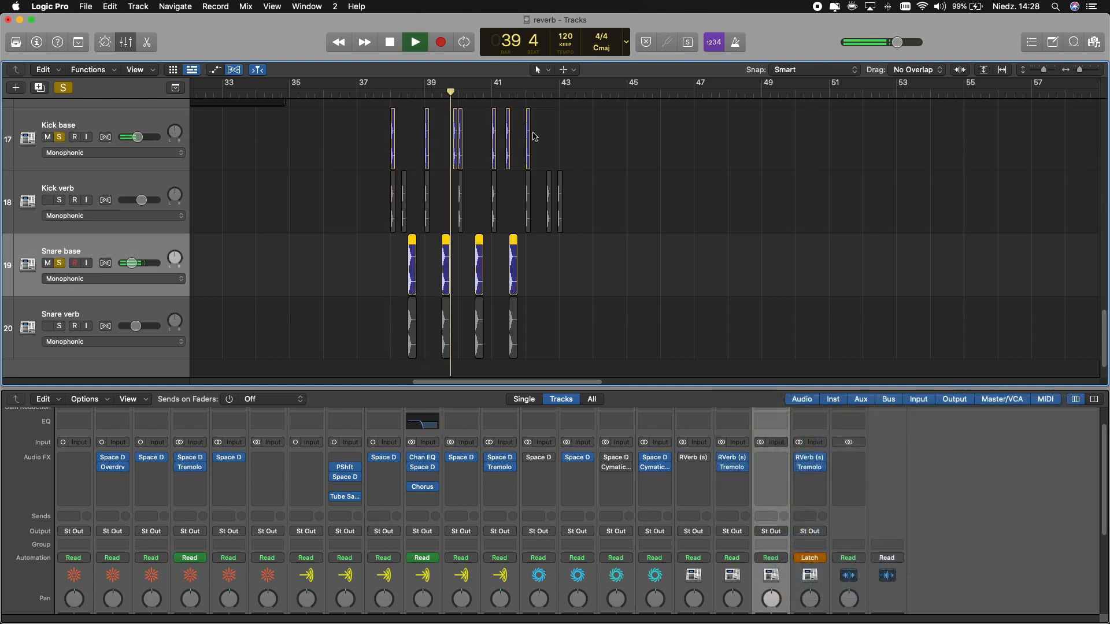
pyautogui.press('space')
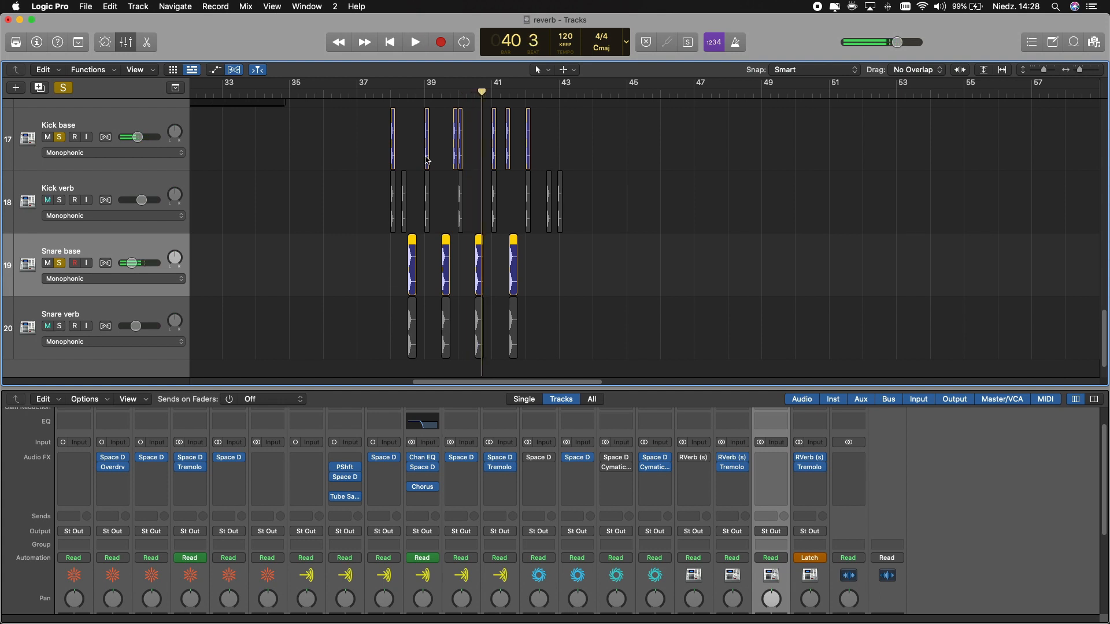
# Take the Snare base and Kick base tracks out of solo
pyautogui.scroll(-3, 517, 200)
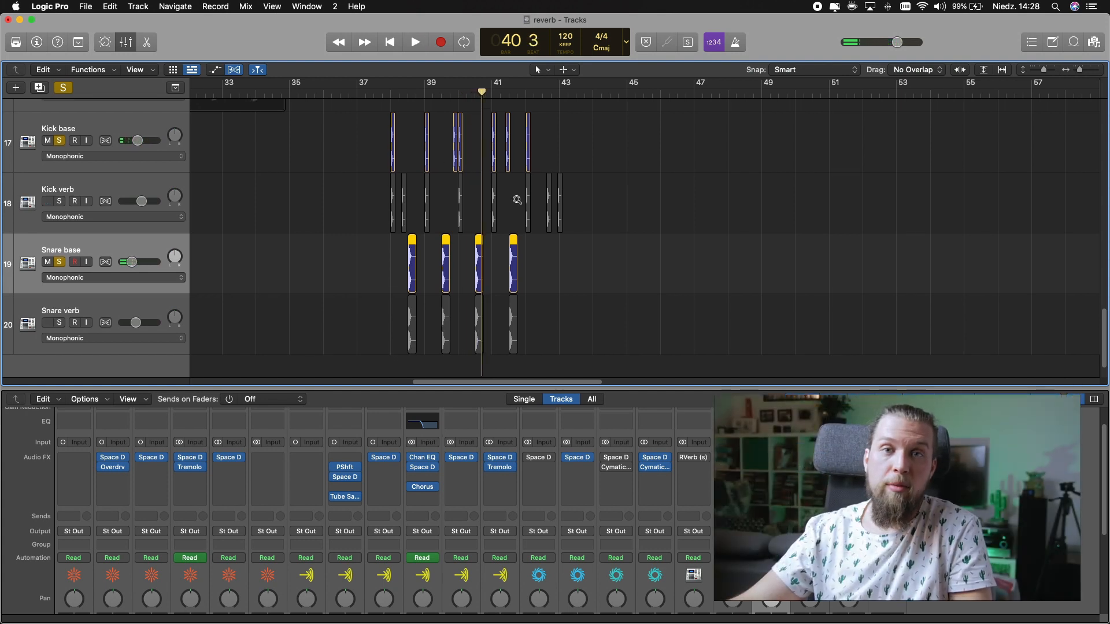
pyautogui.press('s')
pyautogui.click(128, 152)
pyautogui.press('s')
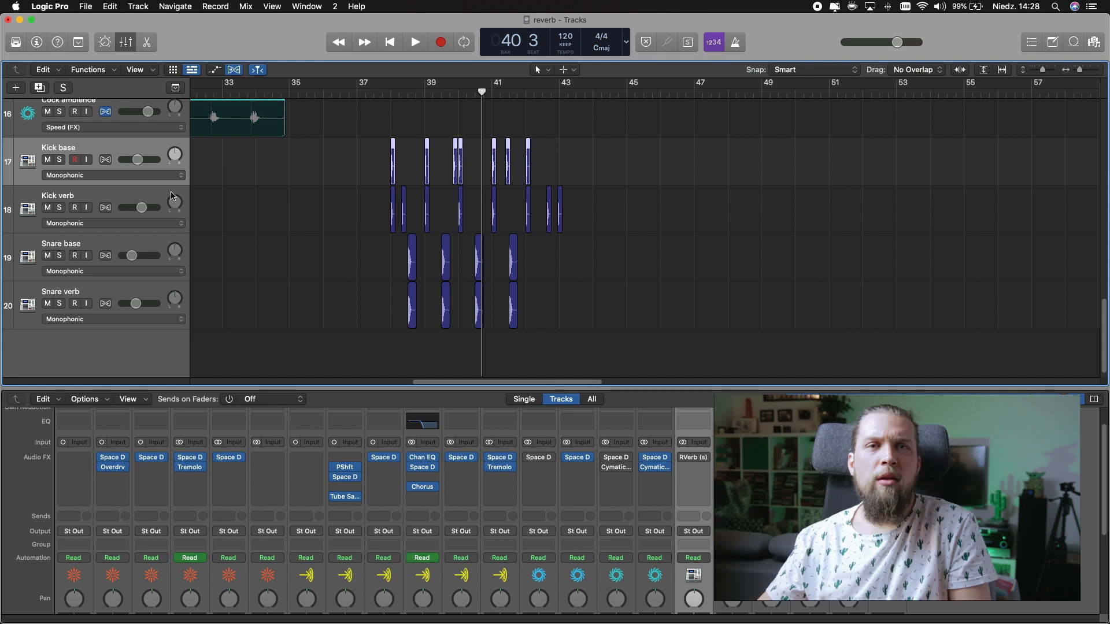
# View the Kick verb track's RVerb settings and its Tremolo settings, keeping the Tremolo window open beside the kick regions
pyautogui.click(145, 198)
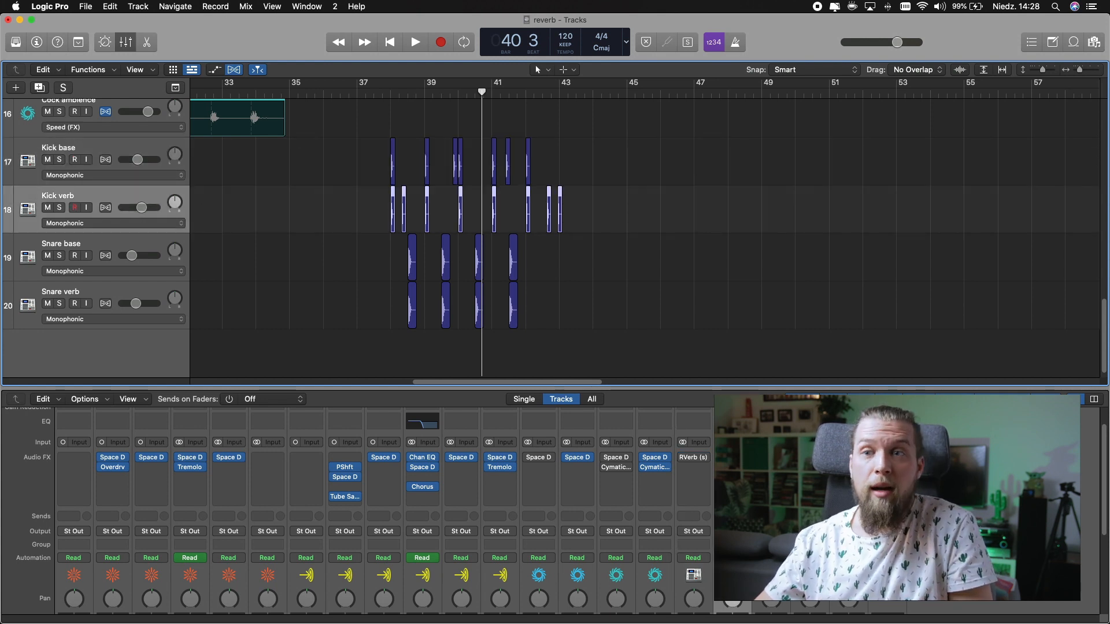
pyautogui.click(732, 457)
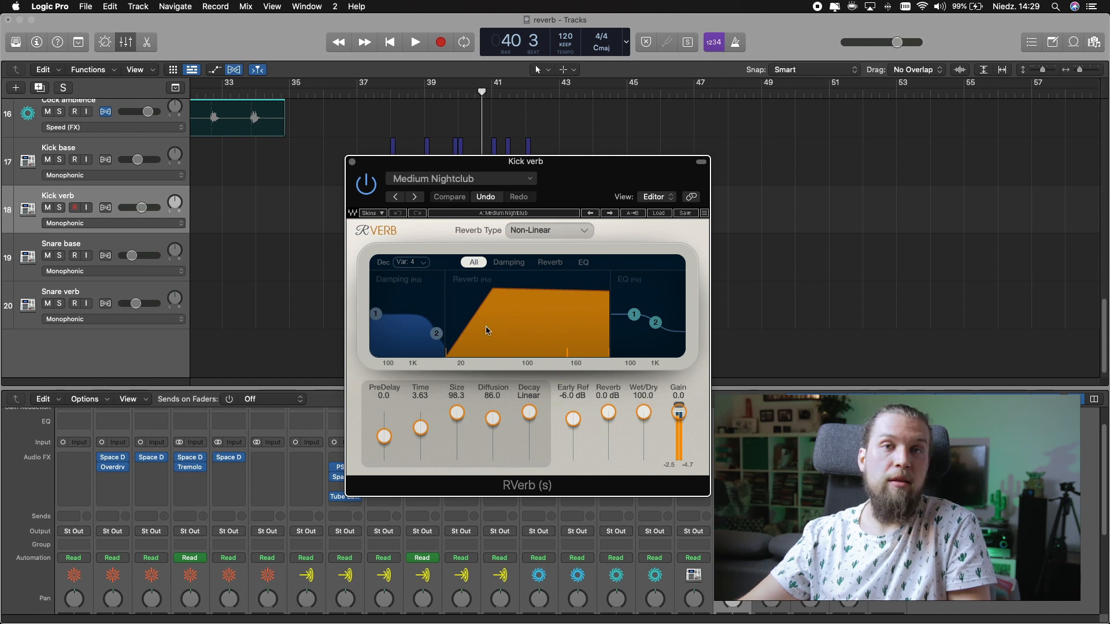
pyautogui.click(352, 161)
pyautogui.click(732, 467)
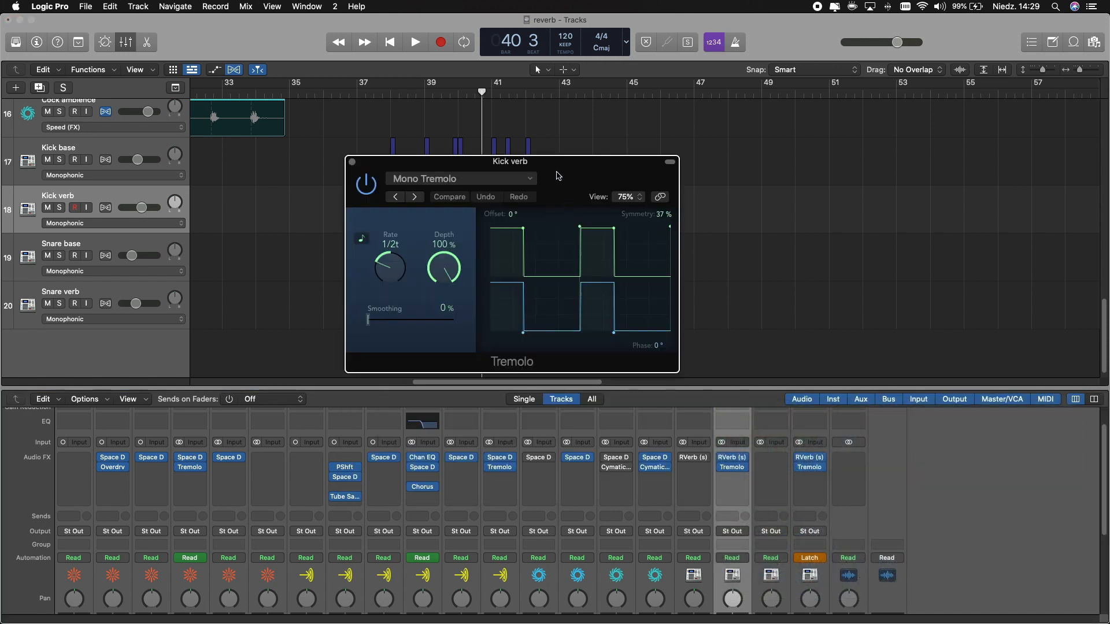
pyautogui.moveTo(557, 176); pyautogui.dragTo(753, 176)
# Solo the Kick verb track and audition its tremolo-gated reverb from bar 38
pyautogui.press('s')
pyautogui.click(389, 95)
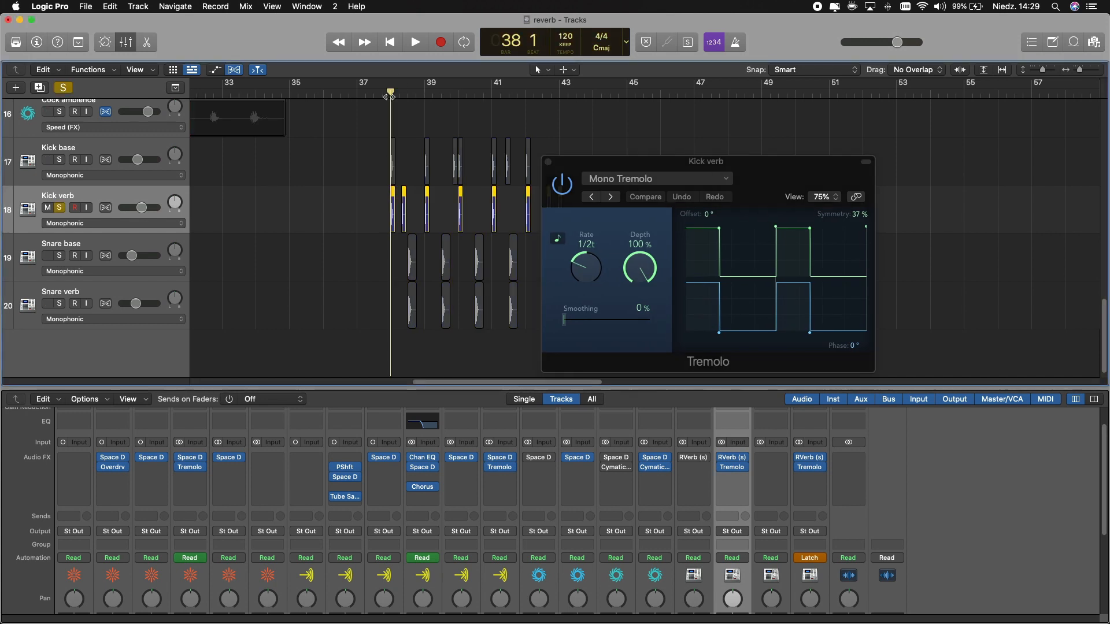
pyautogui.press('space')
pyautogui.scroll(5, 507, 292)
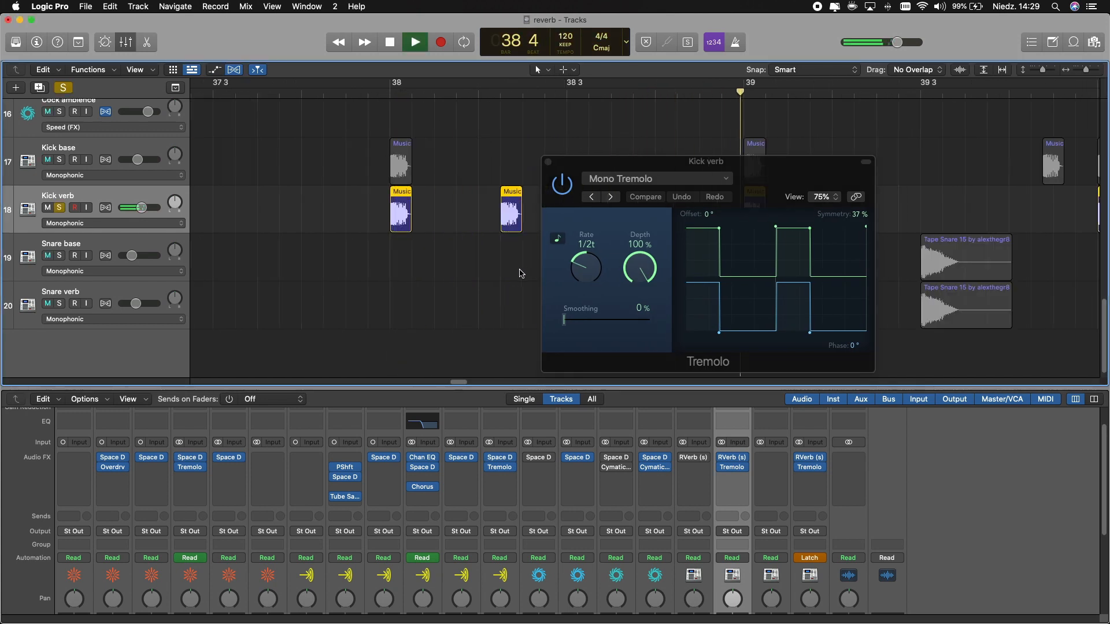
pyautogui.hscroll(4, 509, 274)
pyautogui.scroll(-2, 510, 275)
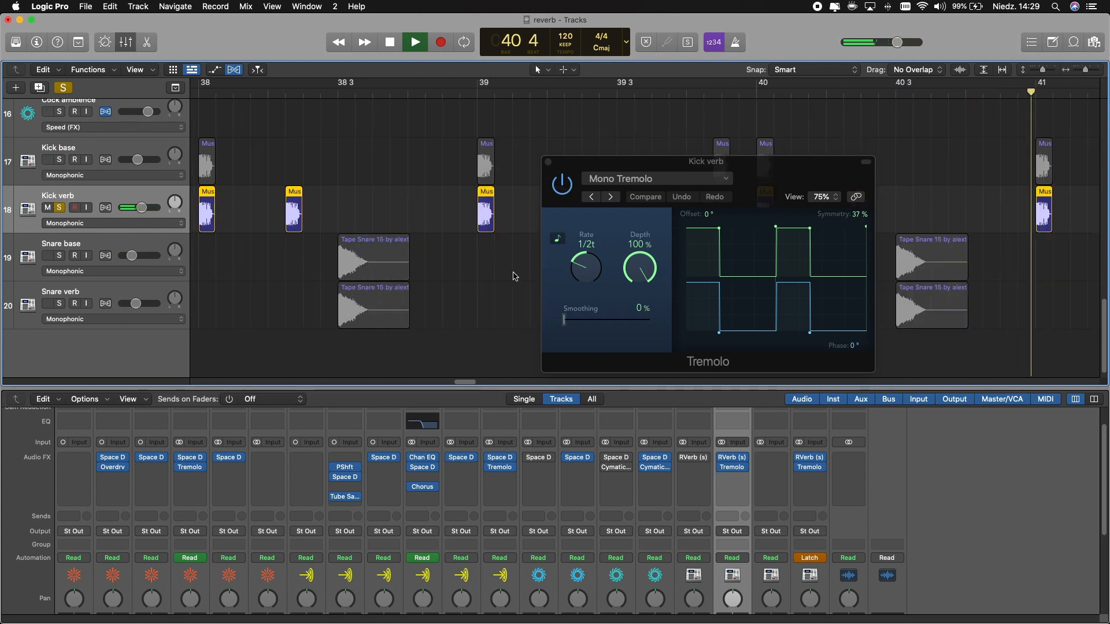
# Add the Kick base track to the solo and play both kick layers from bar 38, with the Tremolo window moved off the regions
pyautogui.click(123, 146)
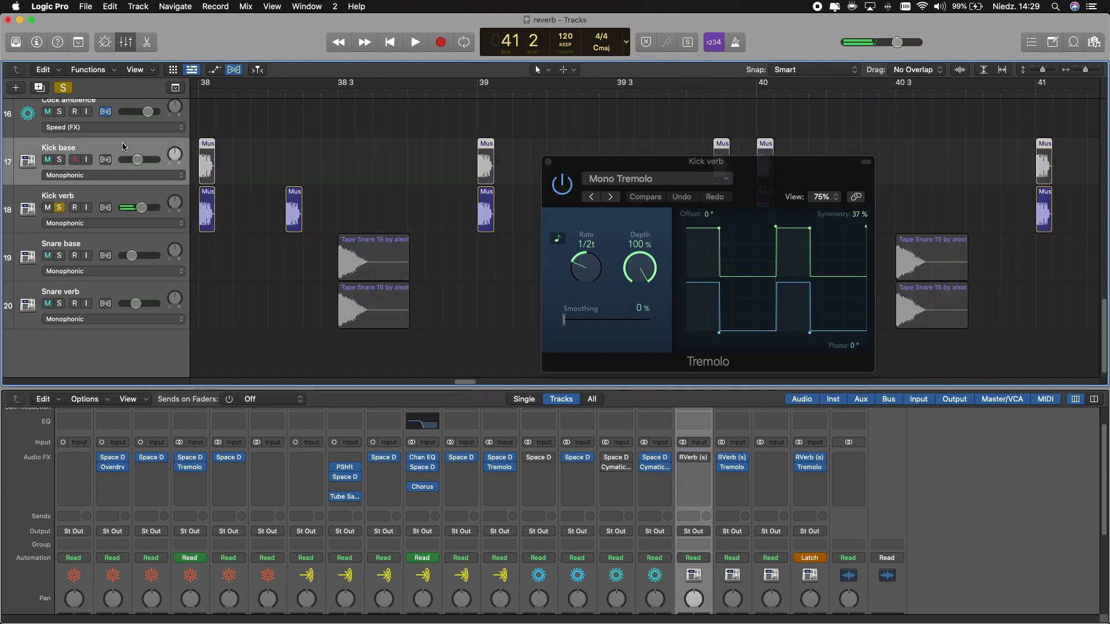
pyautogui.press('space')
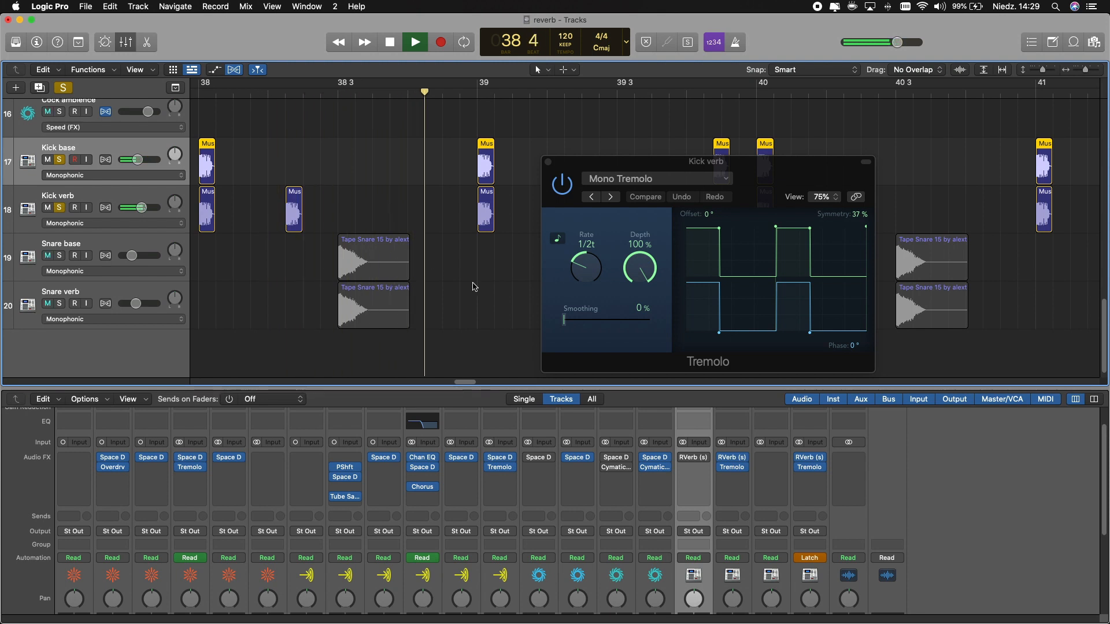
pyautogui.moveTo(673, 154); pyautogui.dragTo(915, 324)
pyautogui.click(857, 258)
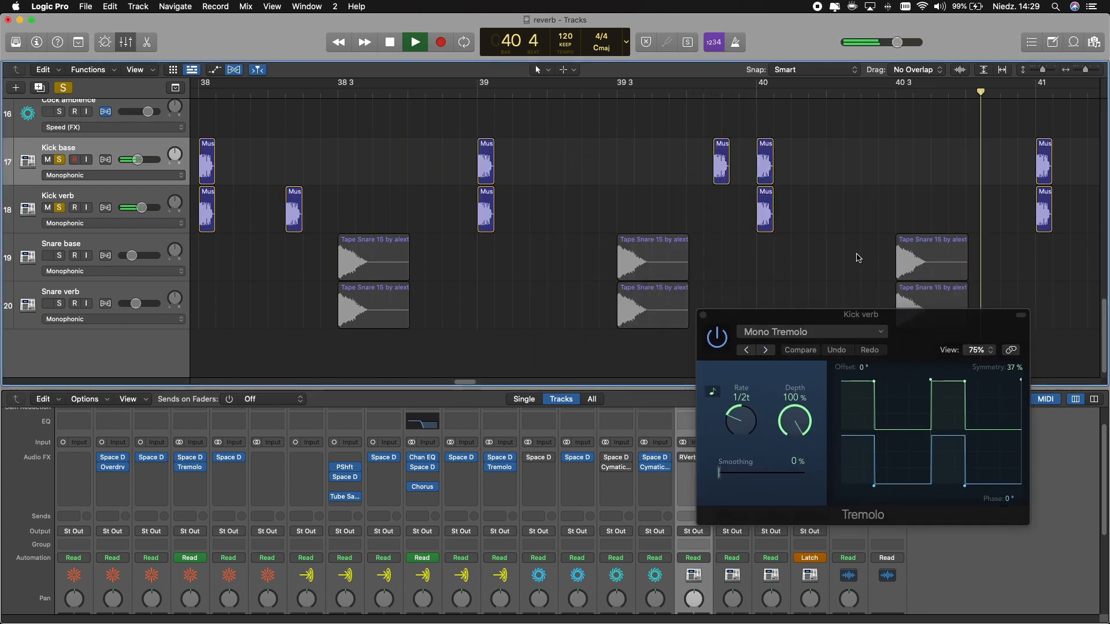
pyautogui.scroll(-5, 725, 241)
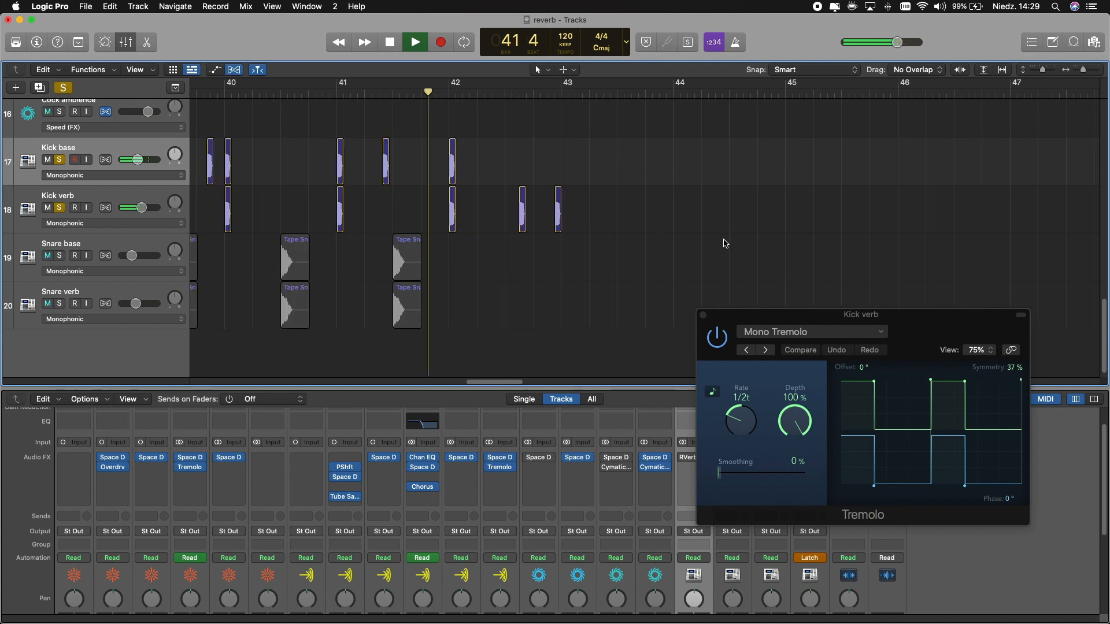
pyautogui.hscroll(-2, 728, 243)
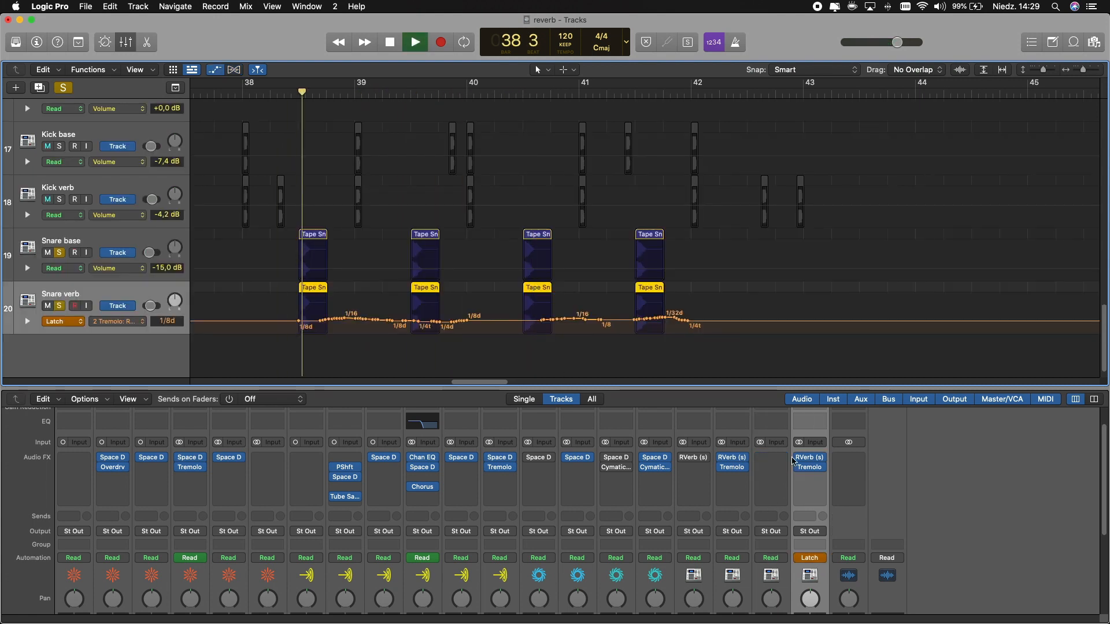
# Open the Snare verb track's Tremolo during playback and place it clear of the regions to watch the automated rate
pyautogui.click(809, 467)
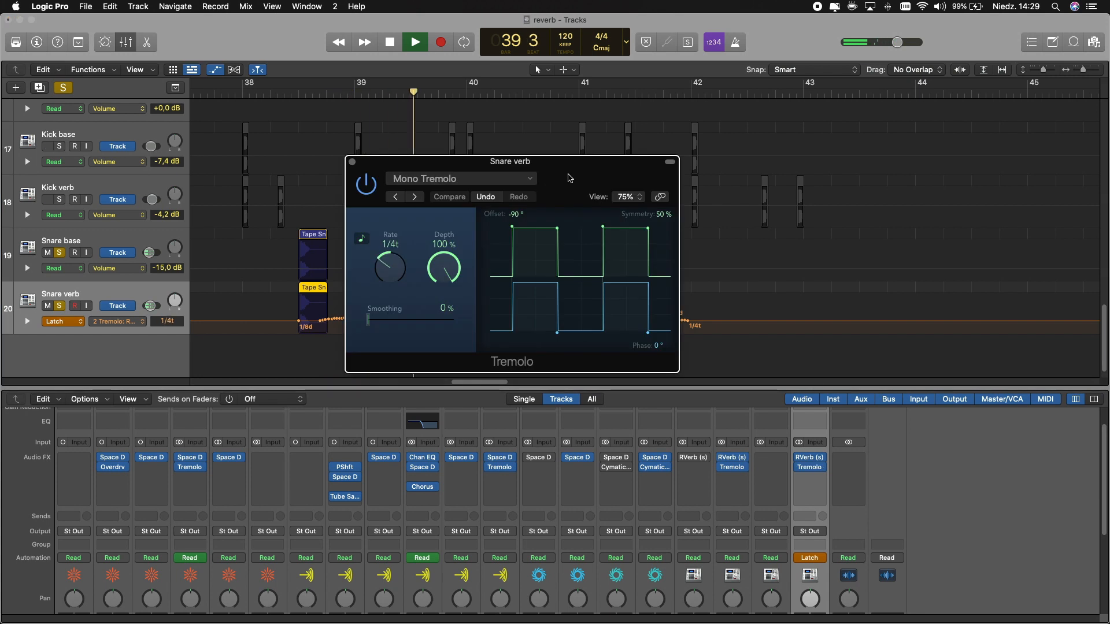
pyautogui.moveTo(569, 178); pyautogui.dragTo(951, 172)
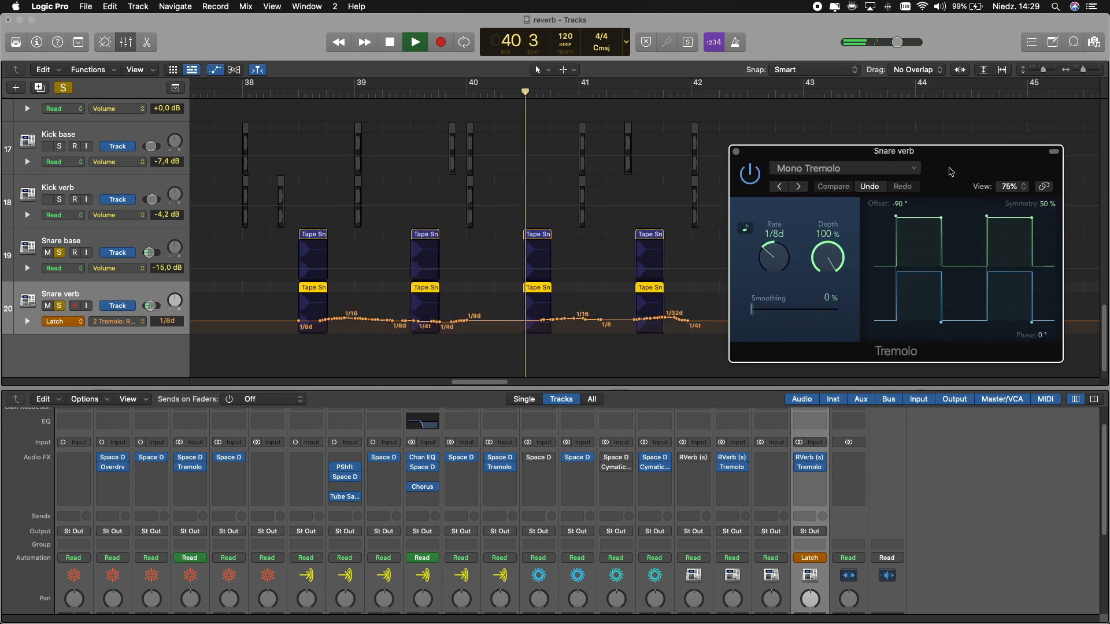
pyautogui.moveTo(797, 162); pyautogui.dragTo(923, 158)
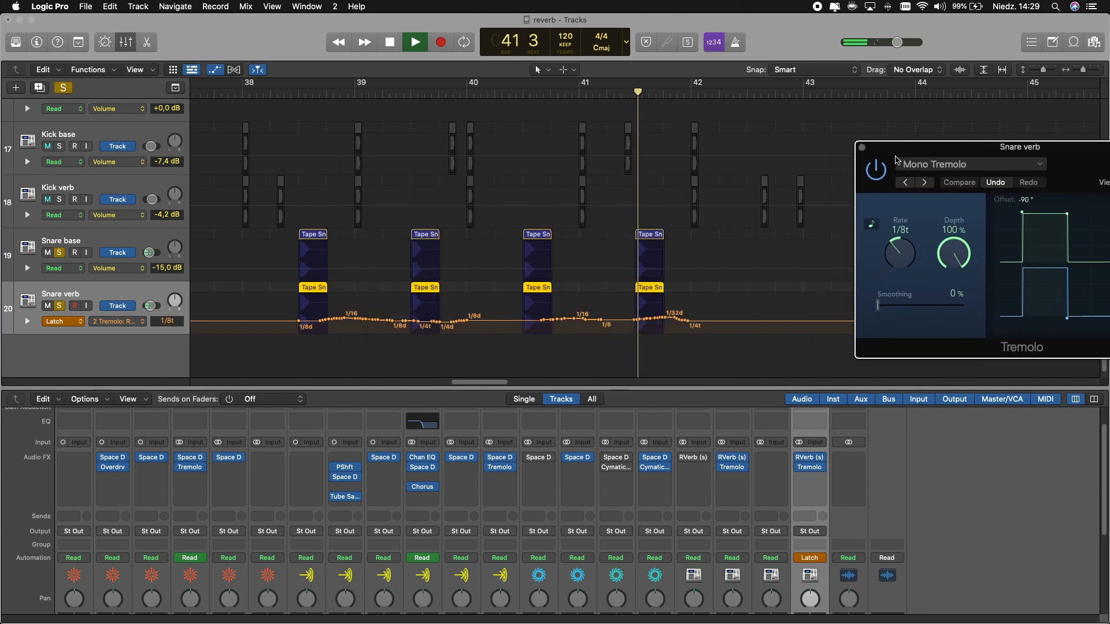
# Clear the snare tracks' solos and play the full layered drum pattern from before bar 38, closing the Tremolo window
pyautogui.click(59, 253)
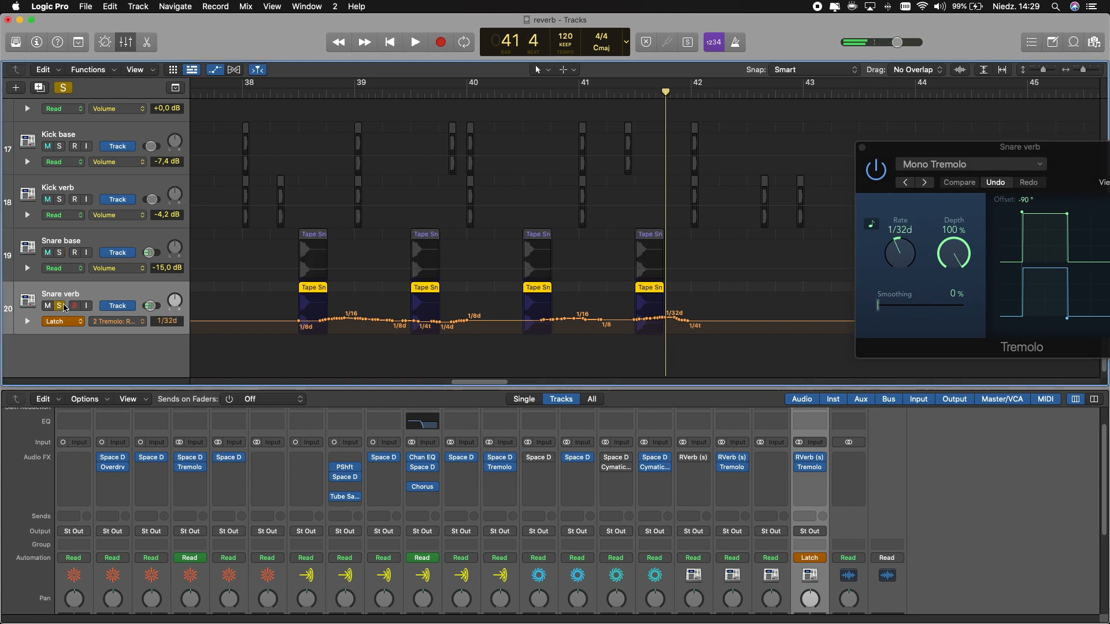
pyautogui.doubleClick(218, 96)
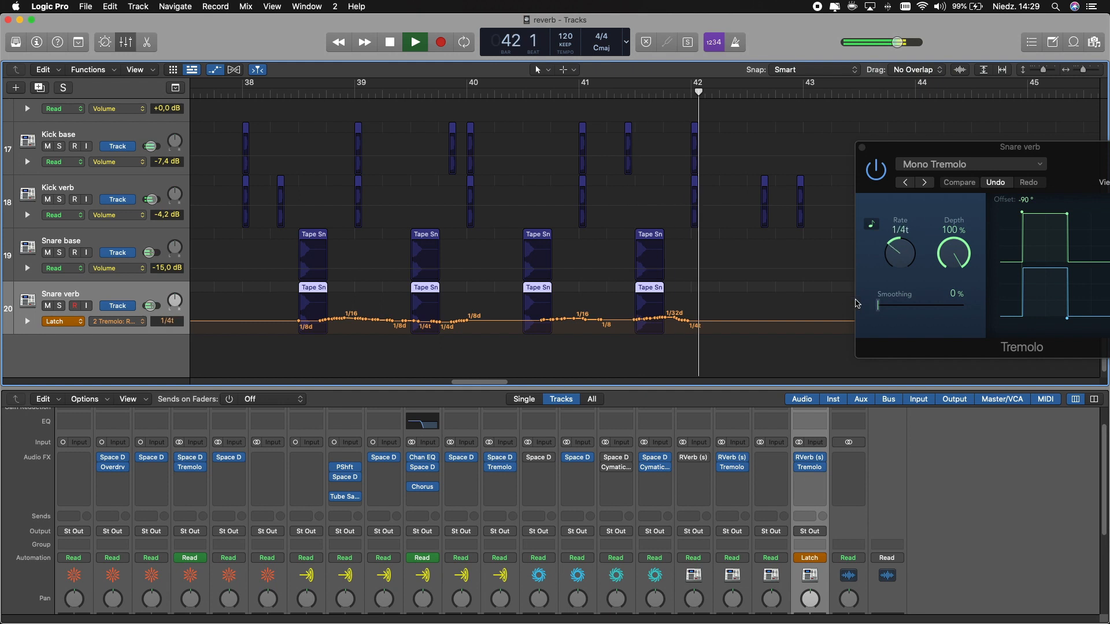
pyautogui.click(862, 150)
pyautogui.press('space')
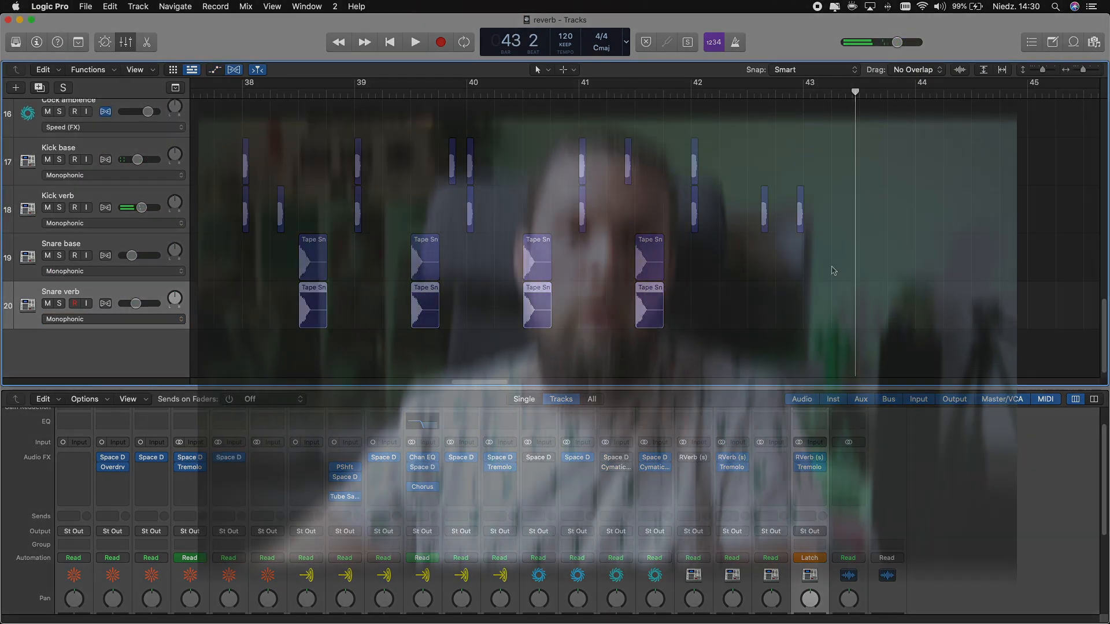